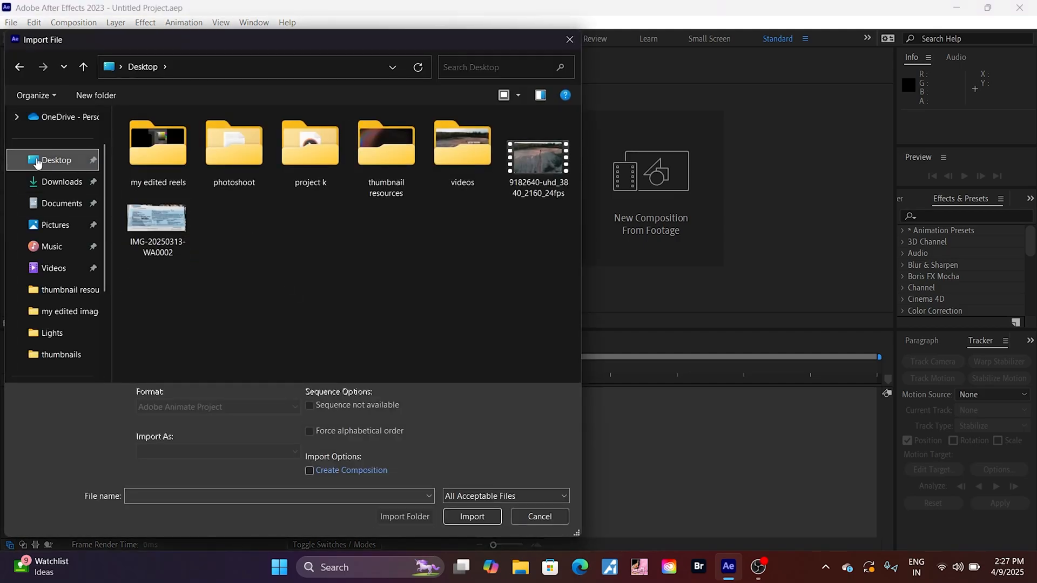
Import the 9182640-uhd_3840_2160_24fps video from the Desktop and create a composition from it
left_click(538, 159)
left_click(471, 518)
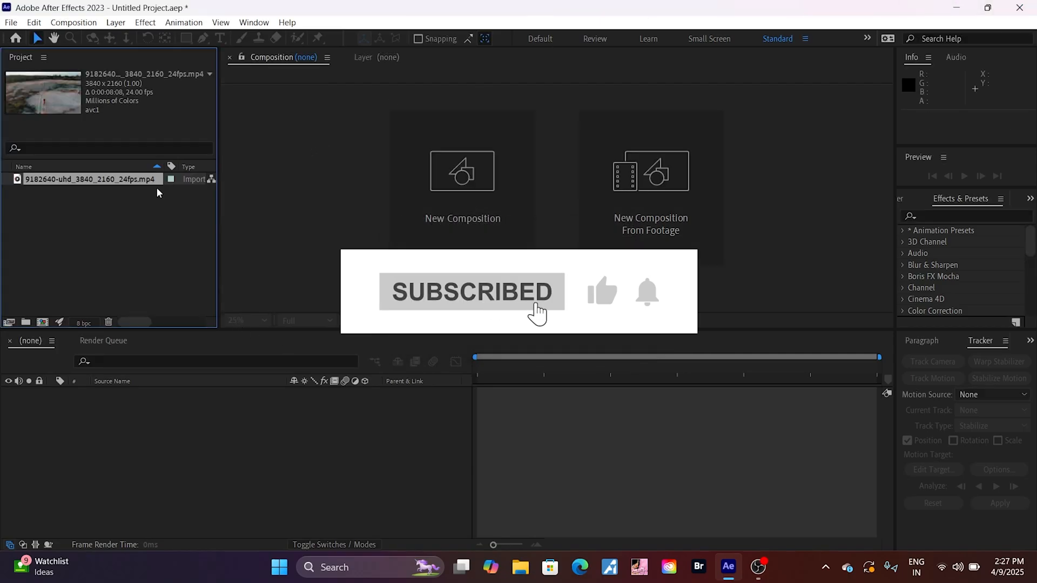
left_click_drag(54, 180, 45, 323)
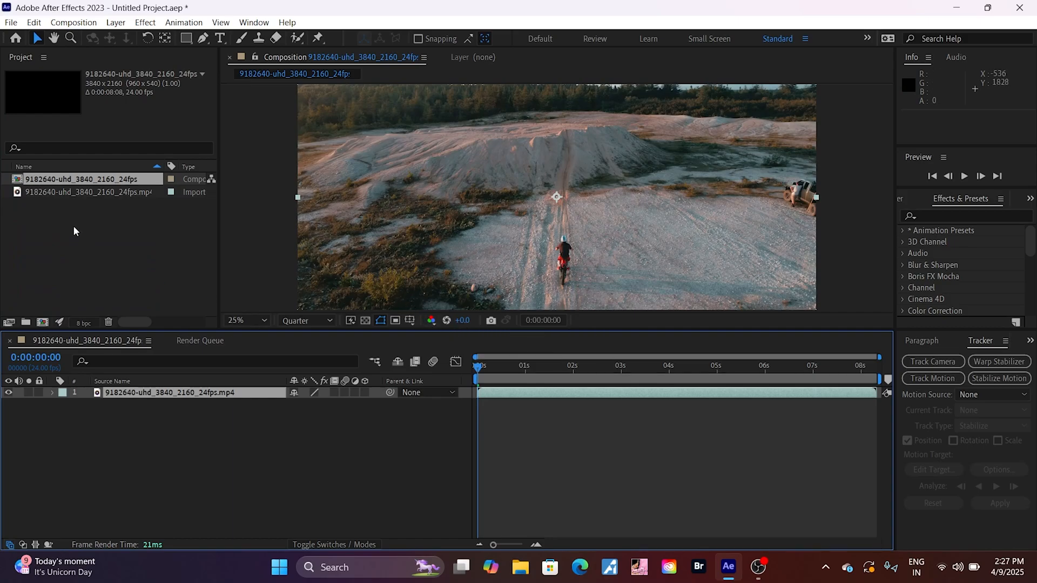
left_click(49, 192)
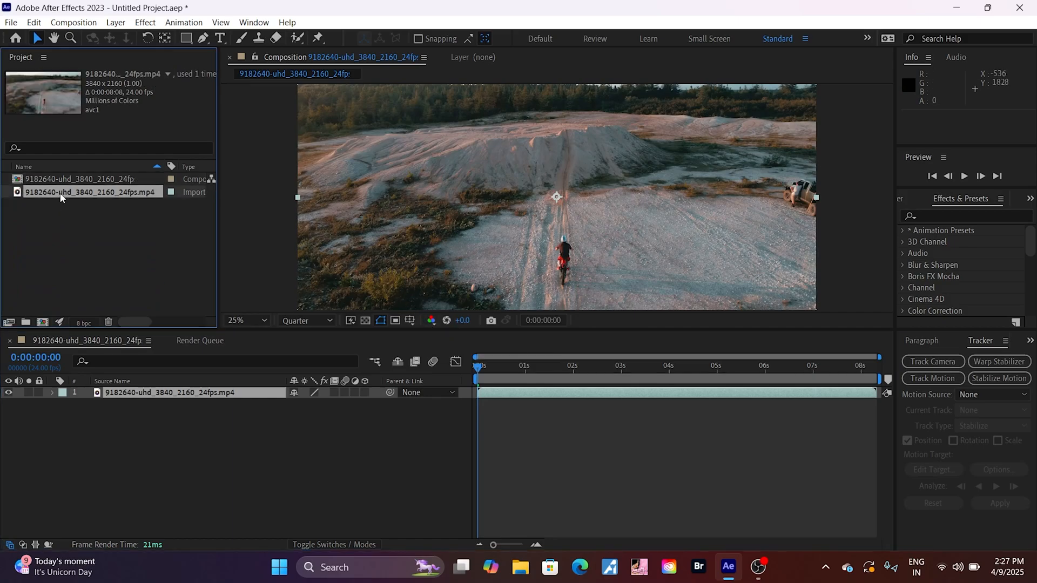
mouse_move(61, 198)
left_mouse_down()
mouse_move(65, 294)
mouse_move(70, 187)
left_mouse_up()
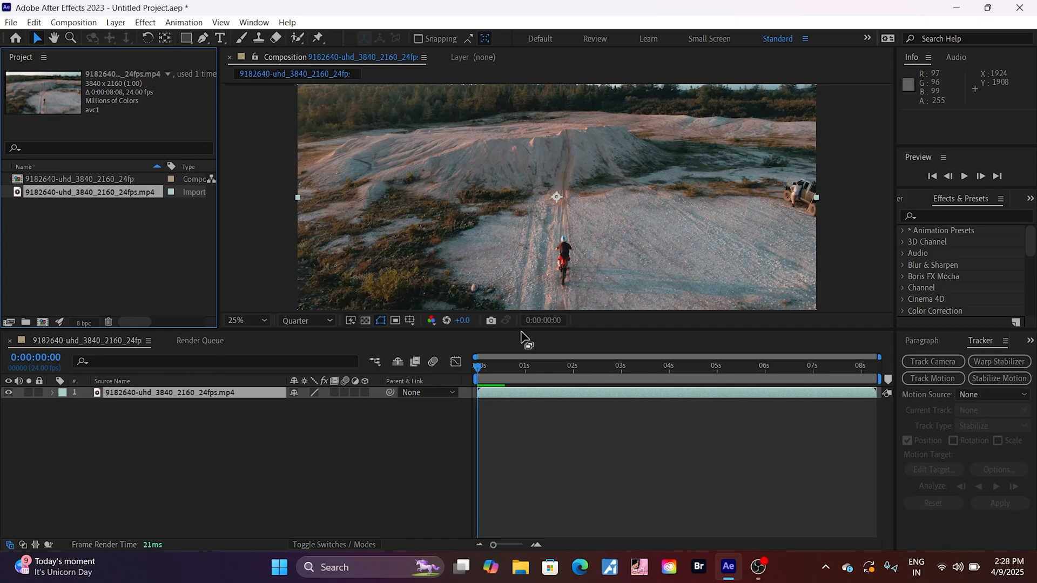
Make sure the Tracker controls are shown in the workspace and enlarge the composition viewer to fit the whole frame
left_click_drag(517, 332, 524, 419)
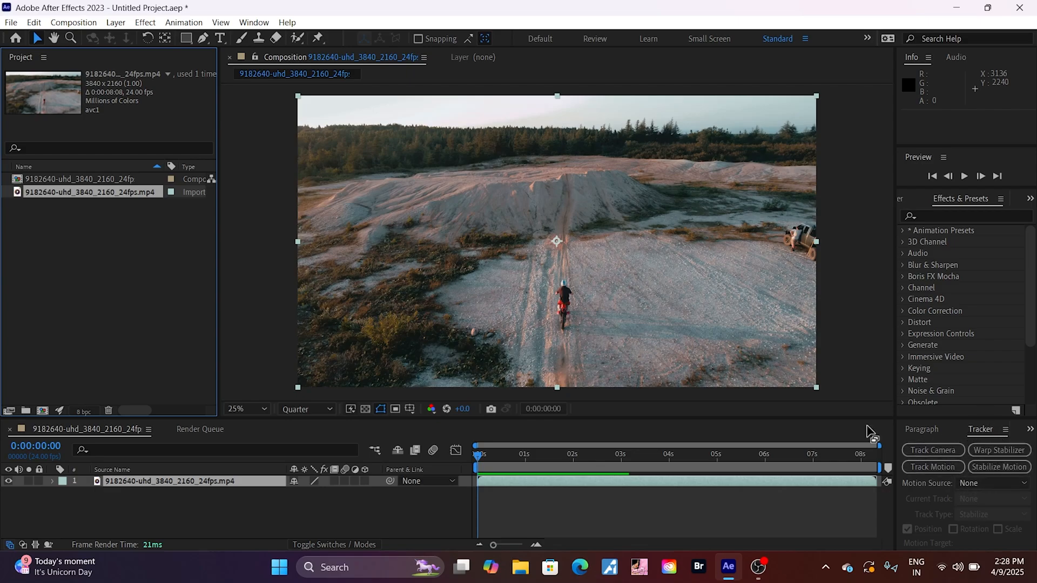
left_click(250, 22)
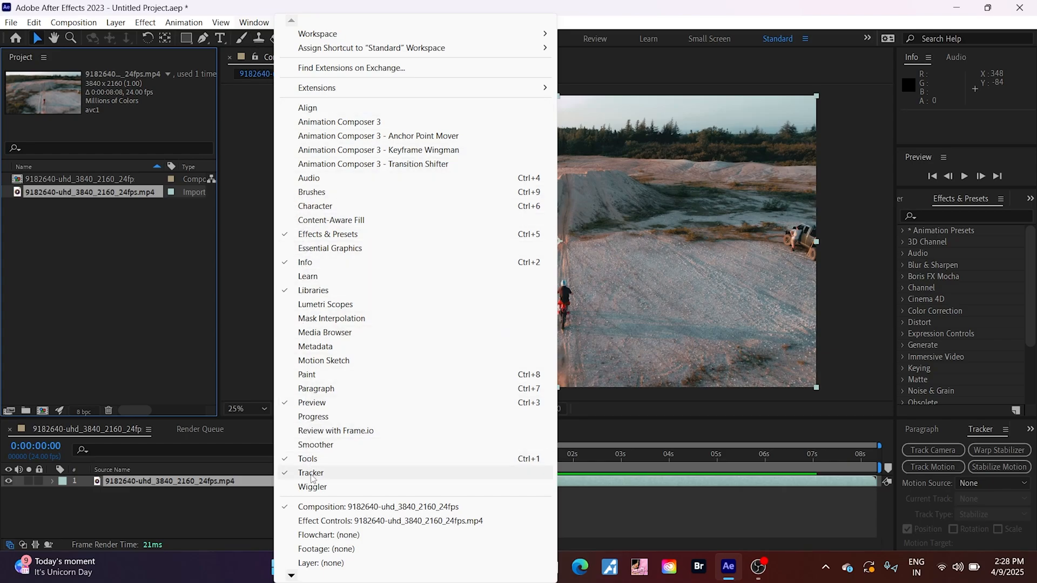
left_click(990, 430)
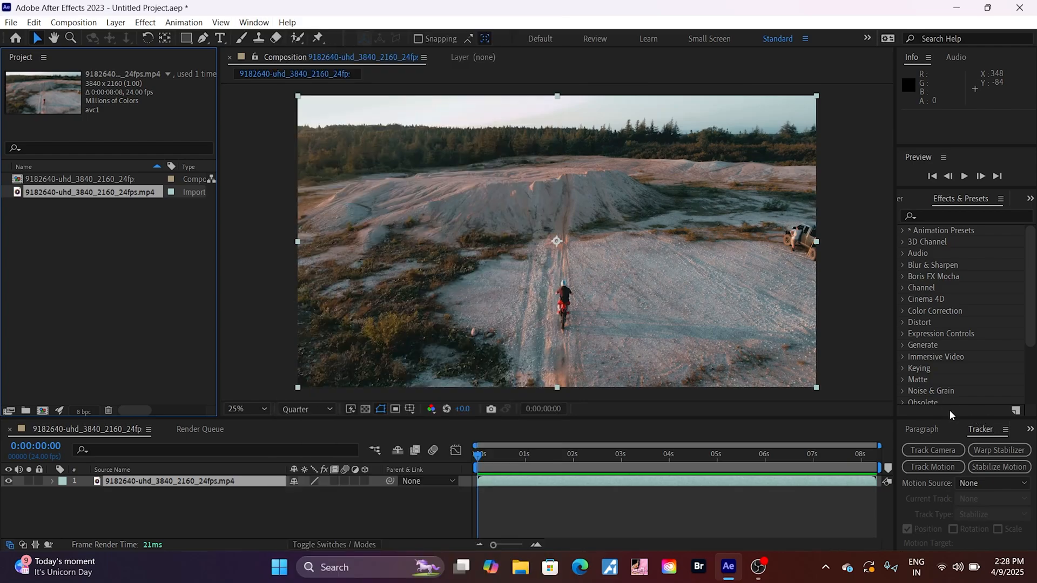
left_click_drag(960, 417, 893, 279)
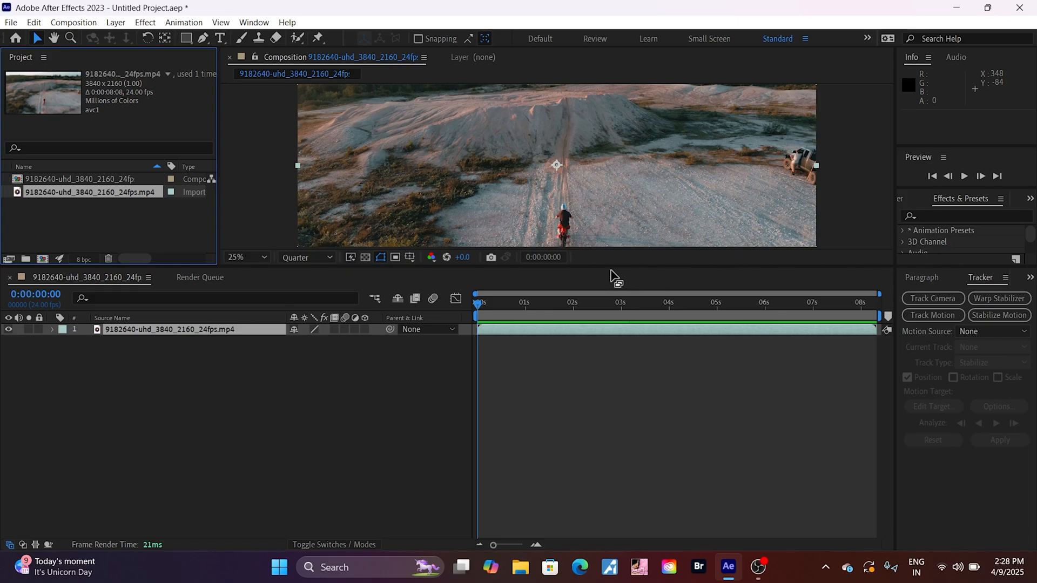
left_click_drag(606, 268, 615, 408)
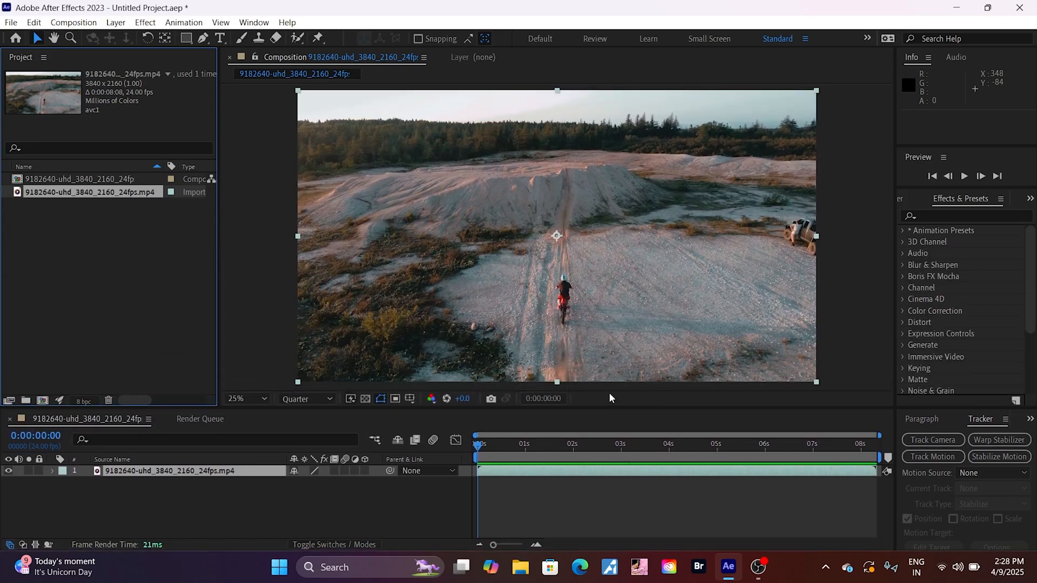
Preview the opening second of the clip and return the playhead to 0:00:00:00
key("space")
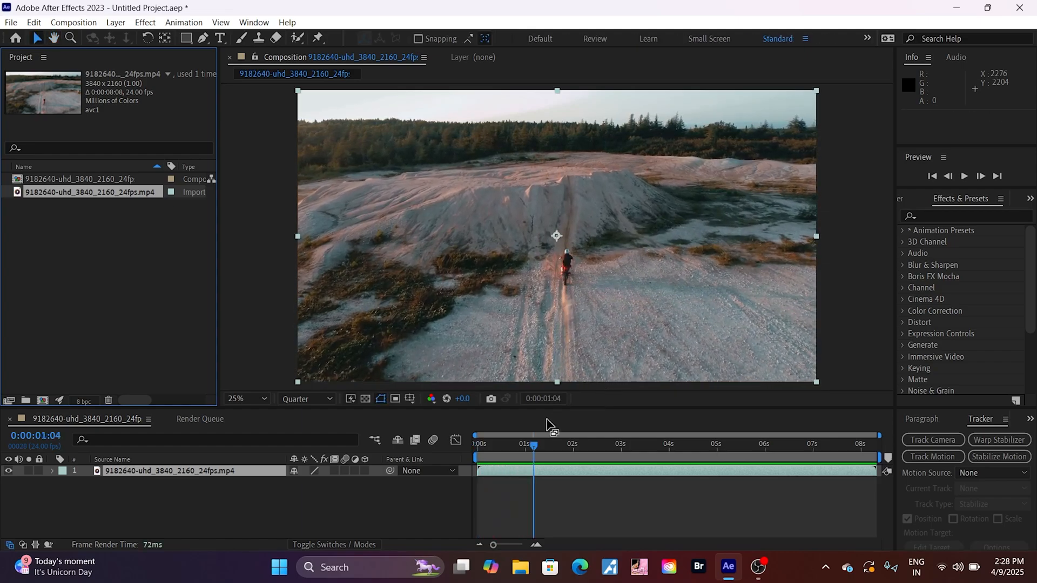
left_click(18, 462)
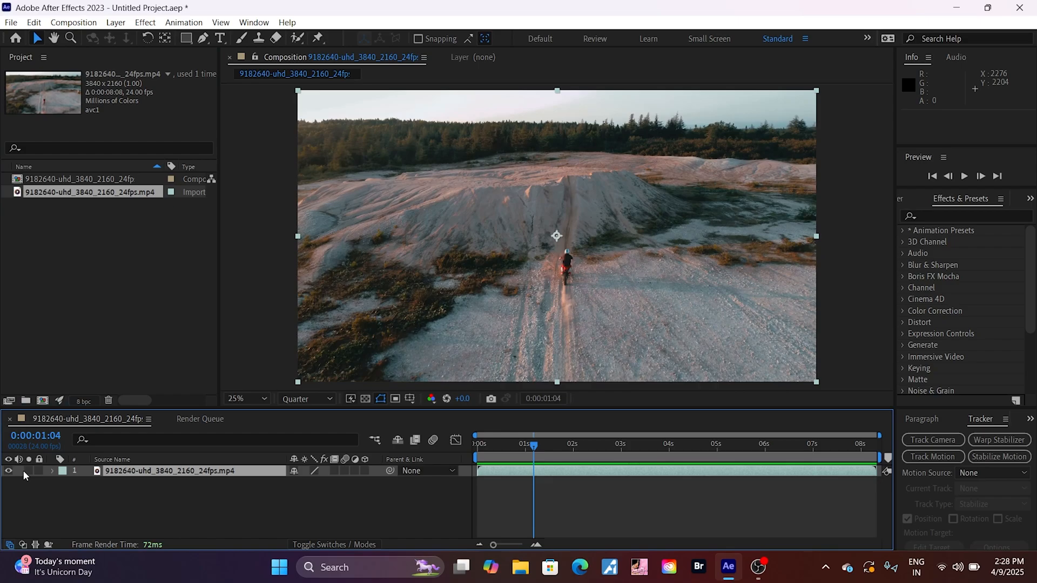
left_click(28, 471)
left_click(17, 472)
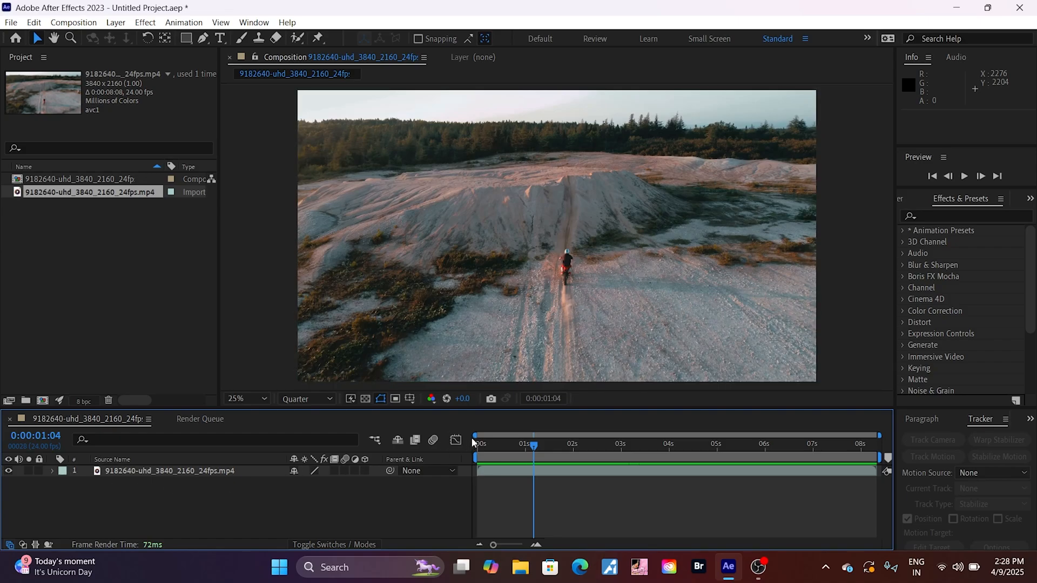
left_click_drag(525, 444, 466, 459)
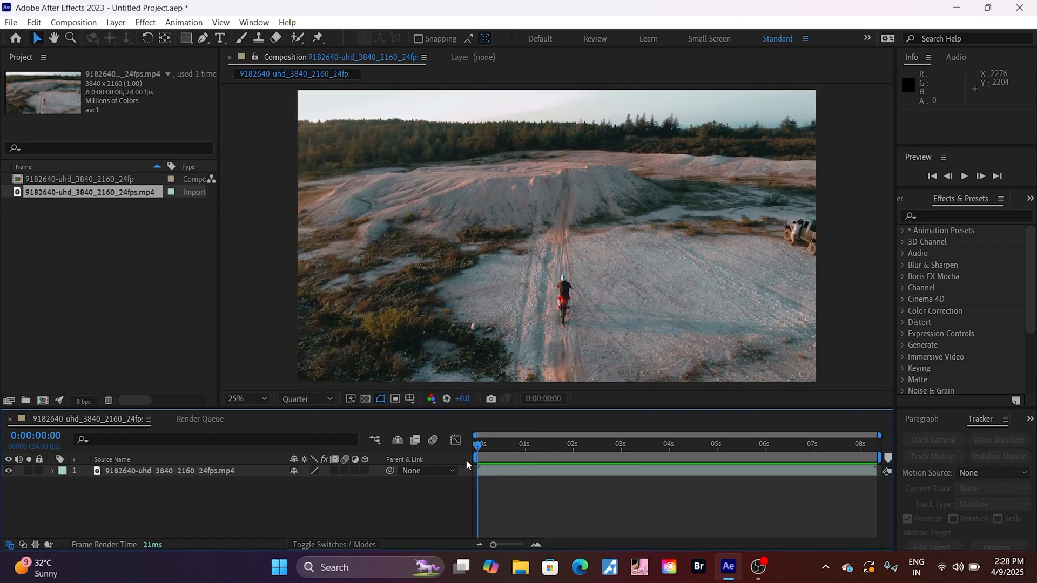
Start Track Motion on the motorcycle video layer
left_click(982, 422)
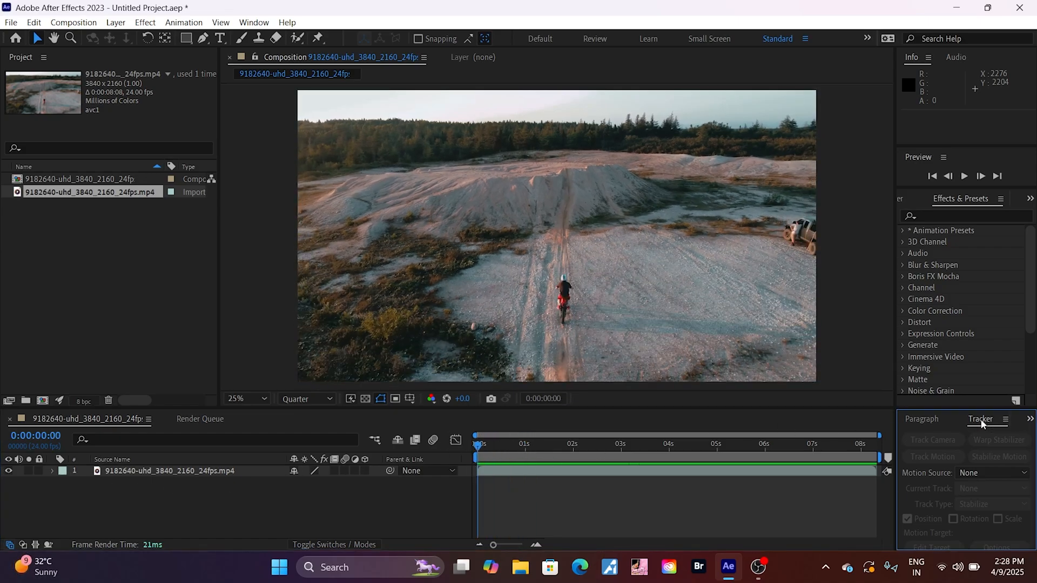
left_click(503, 475)
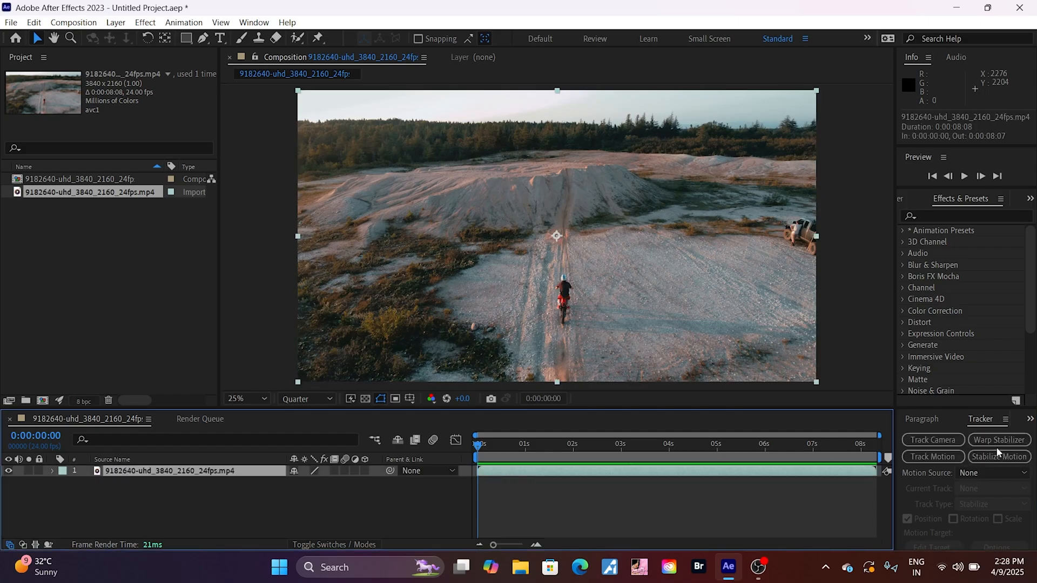
left_click(934, 457)
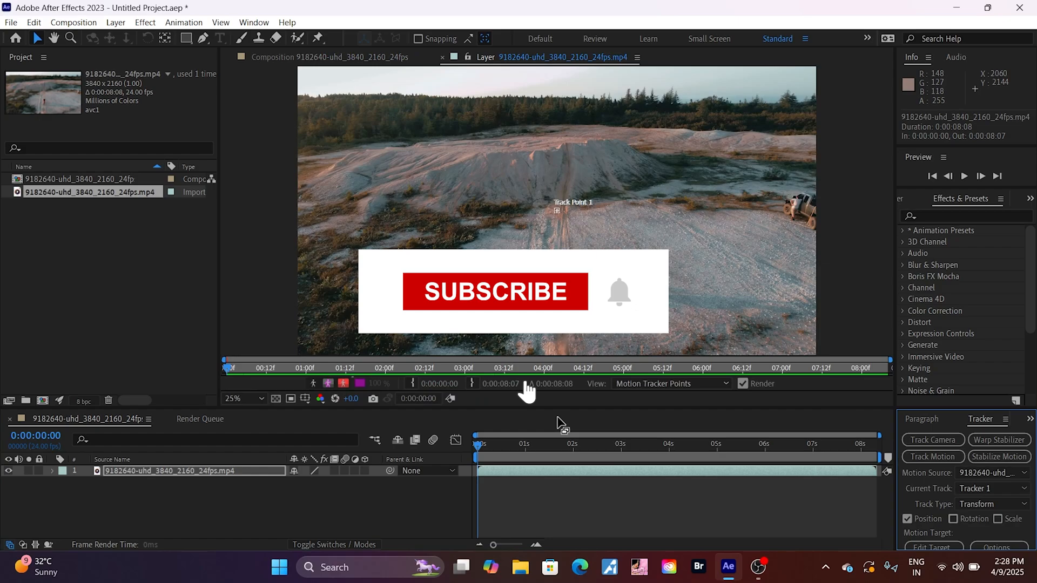
Enlarge the search region and the inner feature region of Track Point 1
left_click_drag(559, 410, 563, 480)
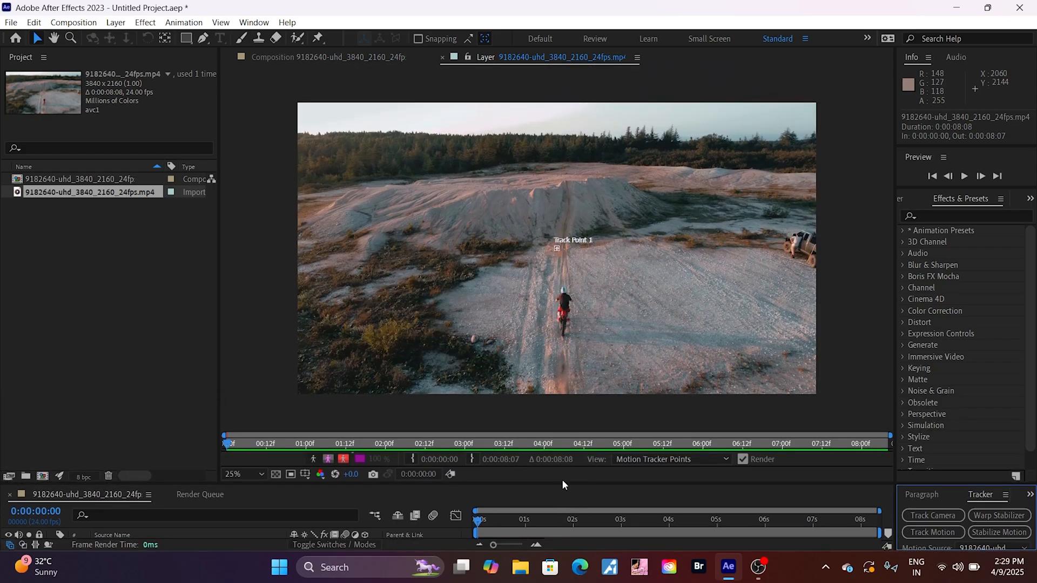
key("period")
key("period")
key("period")
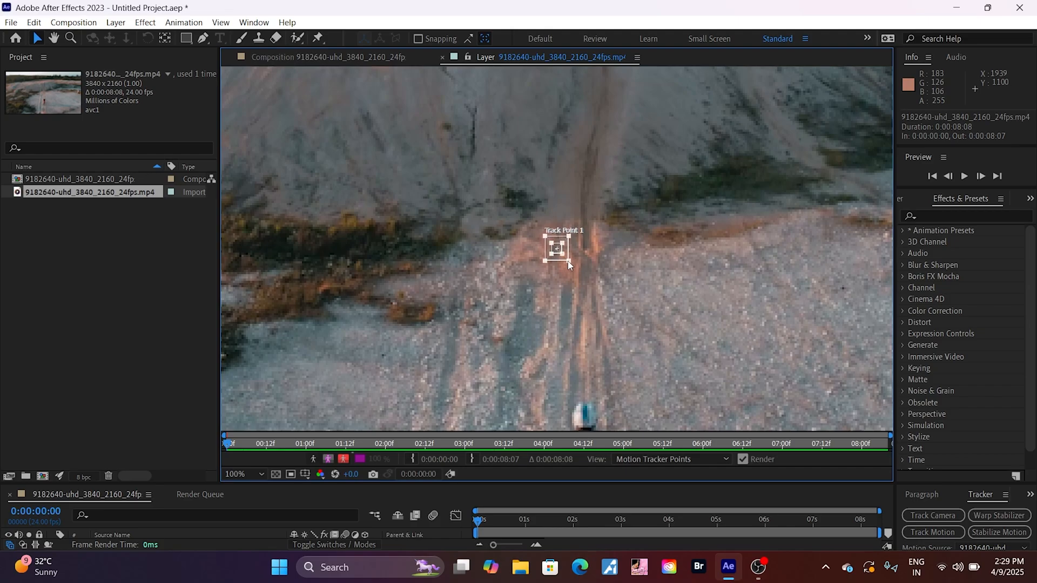
left_click_drag(567, 259, 577, 277)
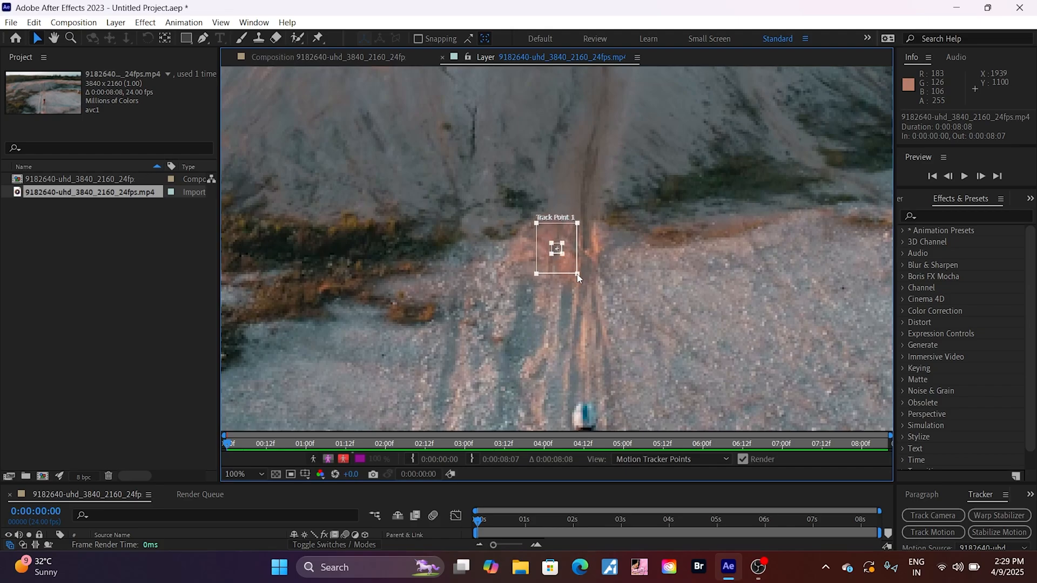
left_click(564, 255)
left_click_drag(568, 261, 569, 262)
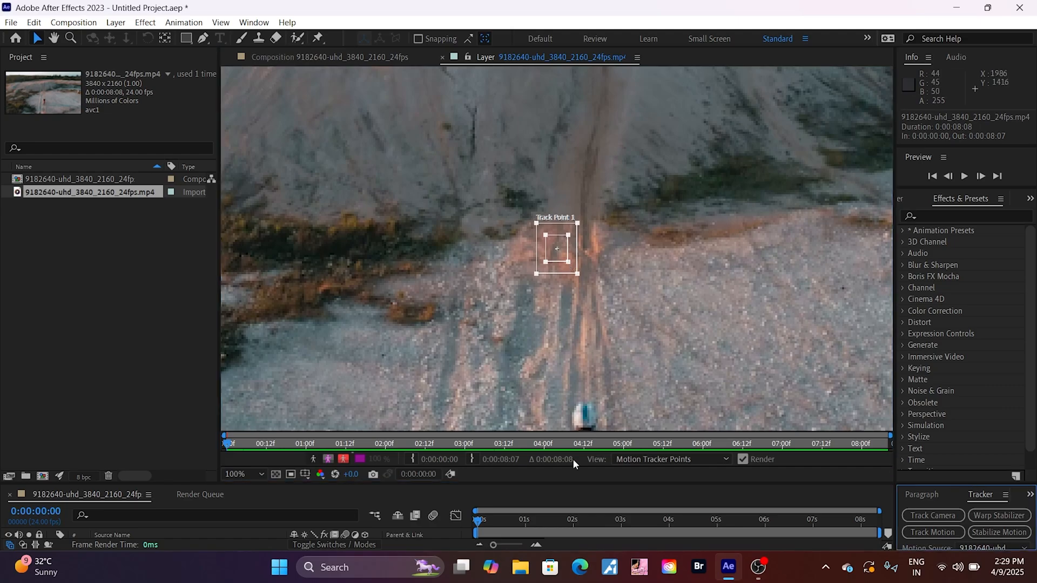
Position Track Point 1 over the rider's helmet on the first frame
left_click_drag(555, 484, 556, 531)
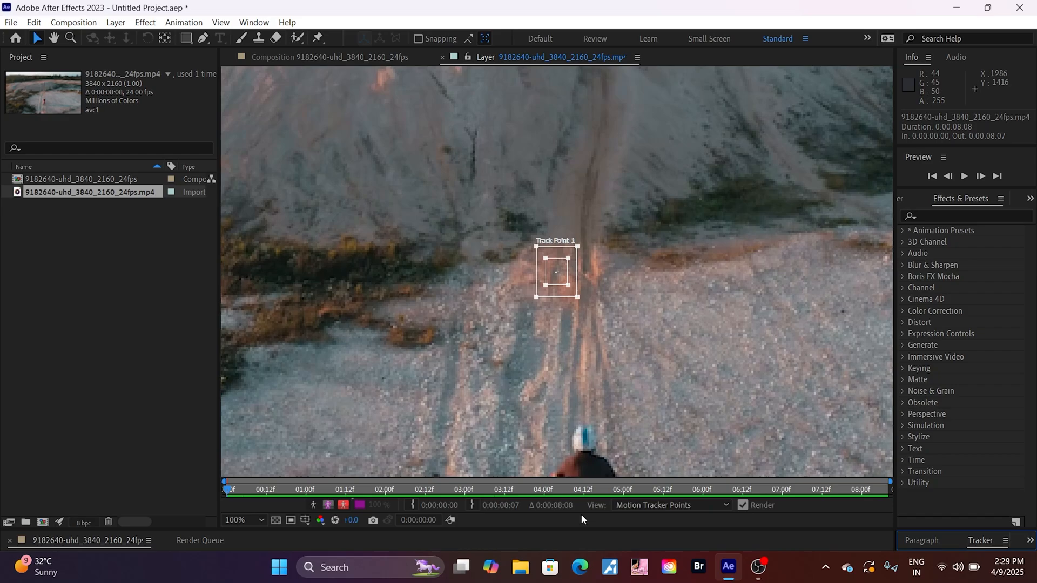
left_click_drag(575, 531, 597, 536)
left_click(558, 276)
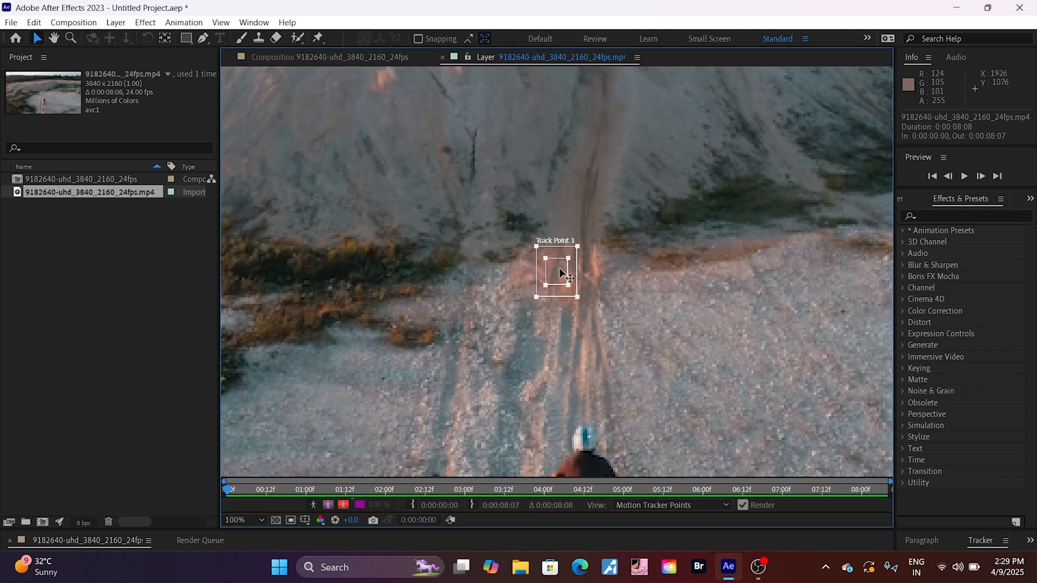
left_click_drag(560, 271, 589, 438)
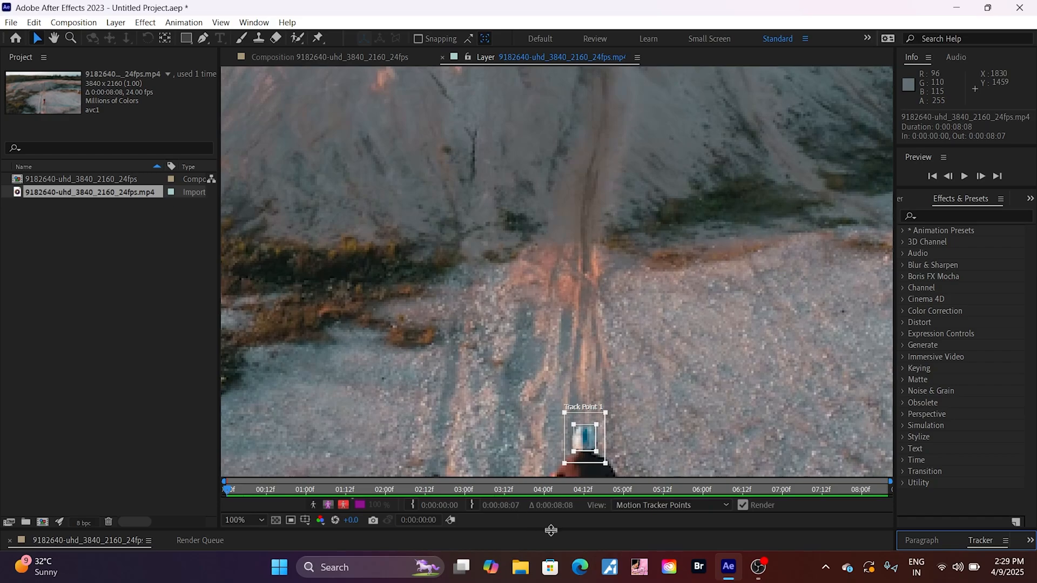
Analyze Track Point 1 forward from the first frame and stop the analysis at 0:00:02:07
left_click_drag(551, 530, 559, 349)
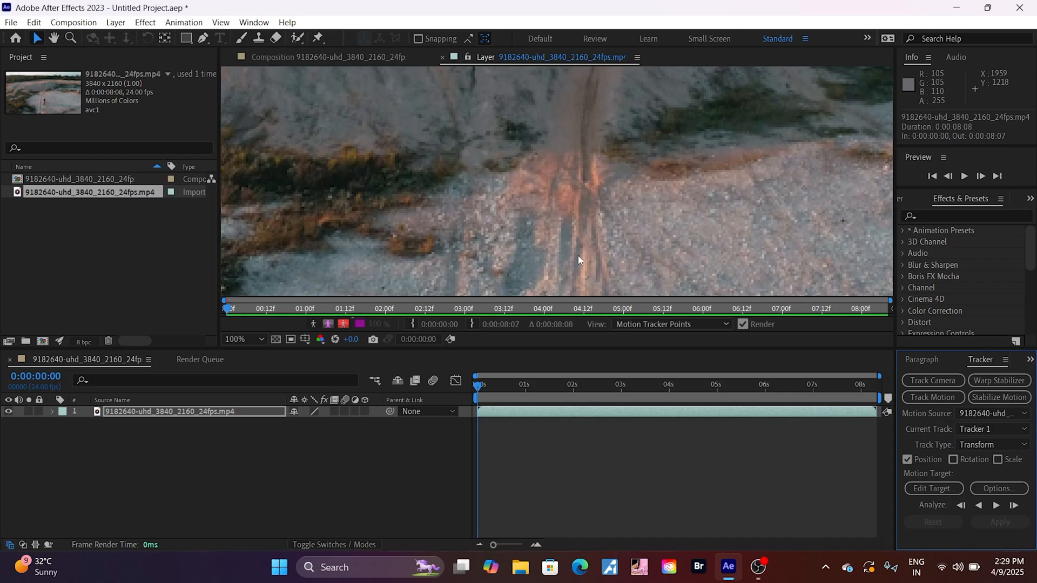
scroll(578, 256, "down", 4)
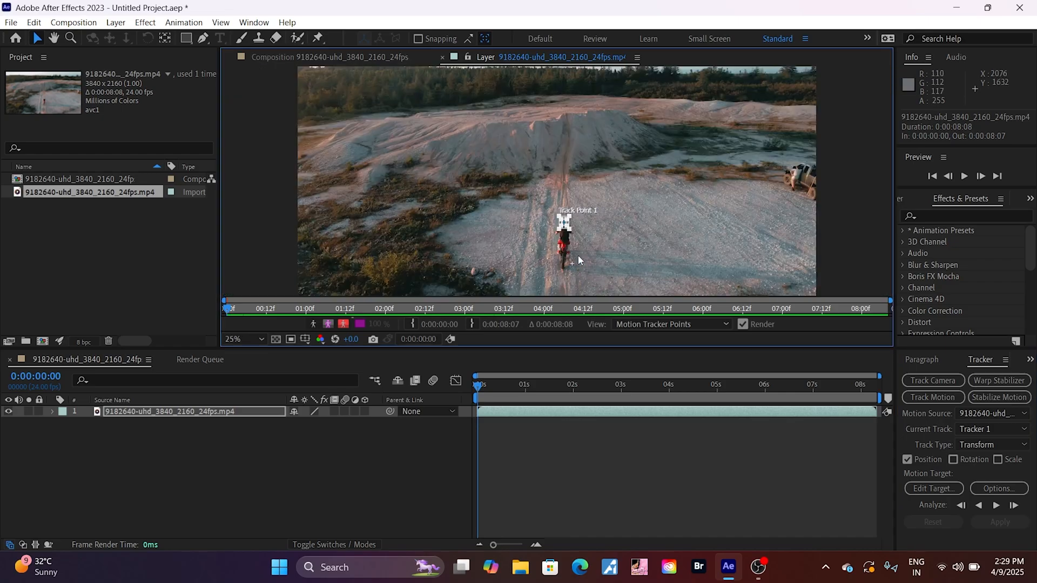
scroll(578, 261, "down", 1)
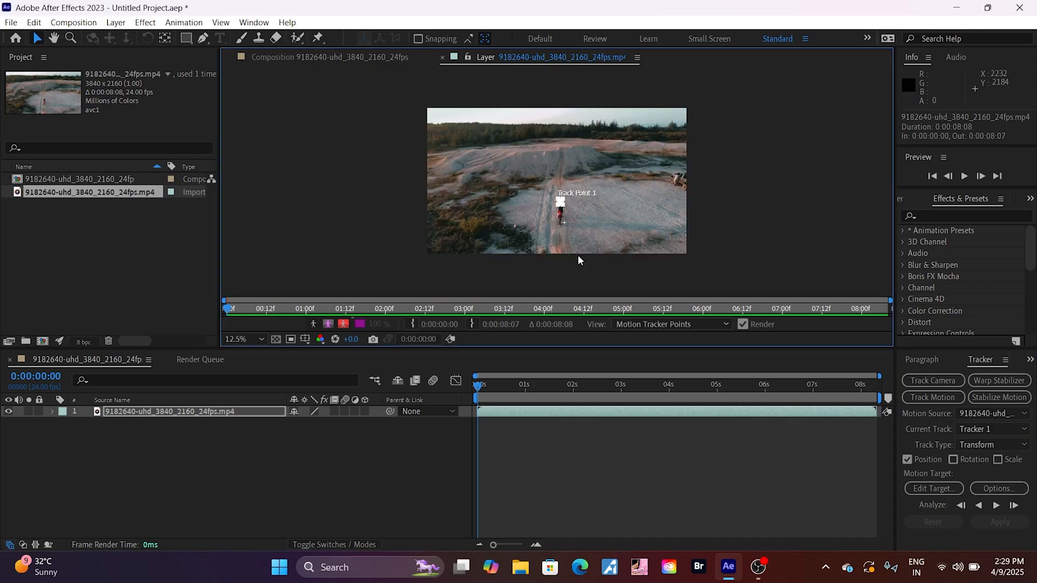
scroll(578, 256, "up", 1)
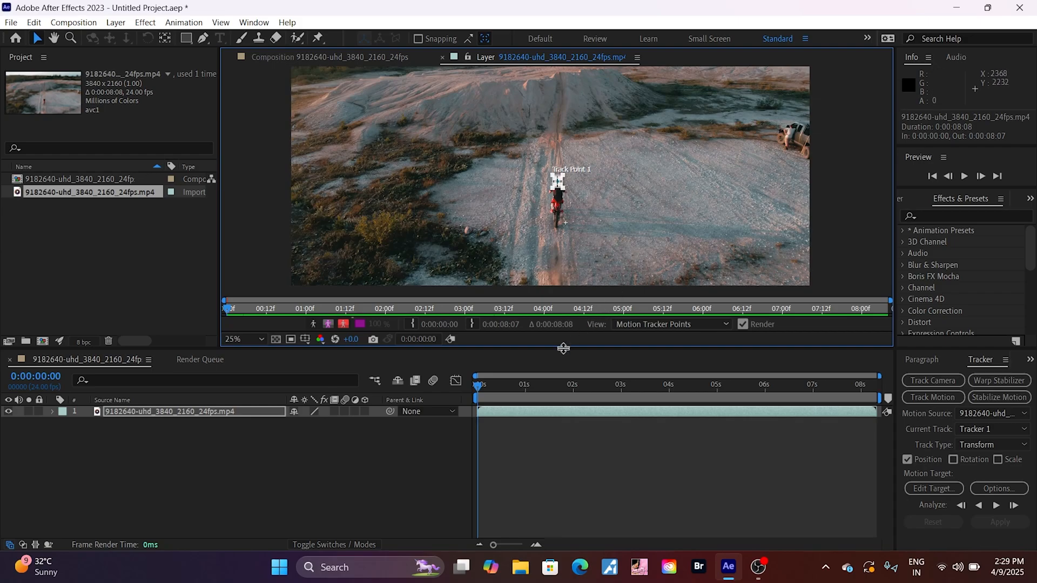
left_click_drag(564, 349, 593, 337)
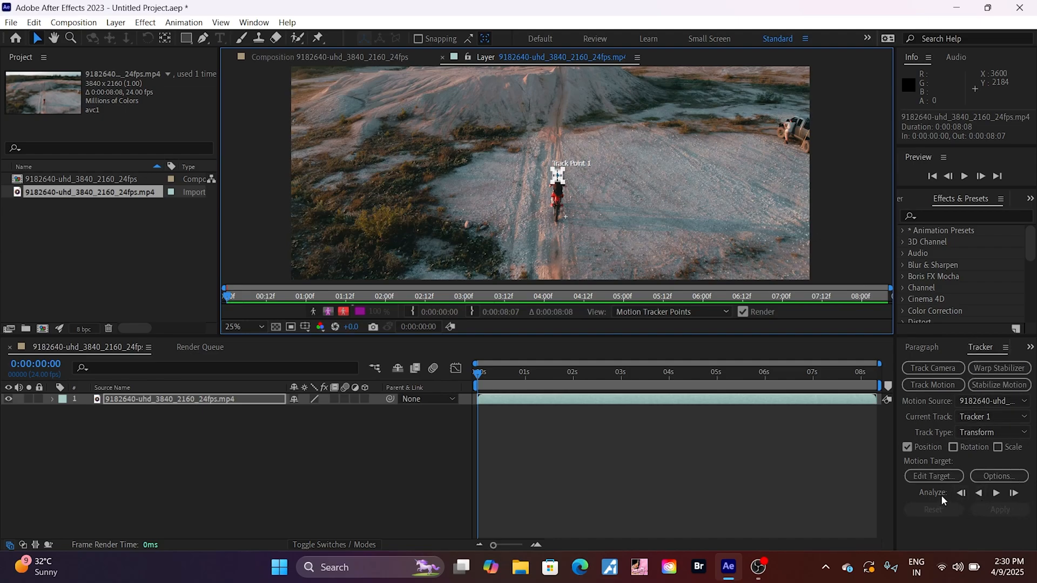
left_click(998, 493)
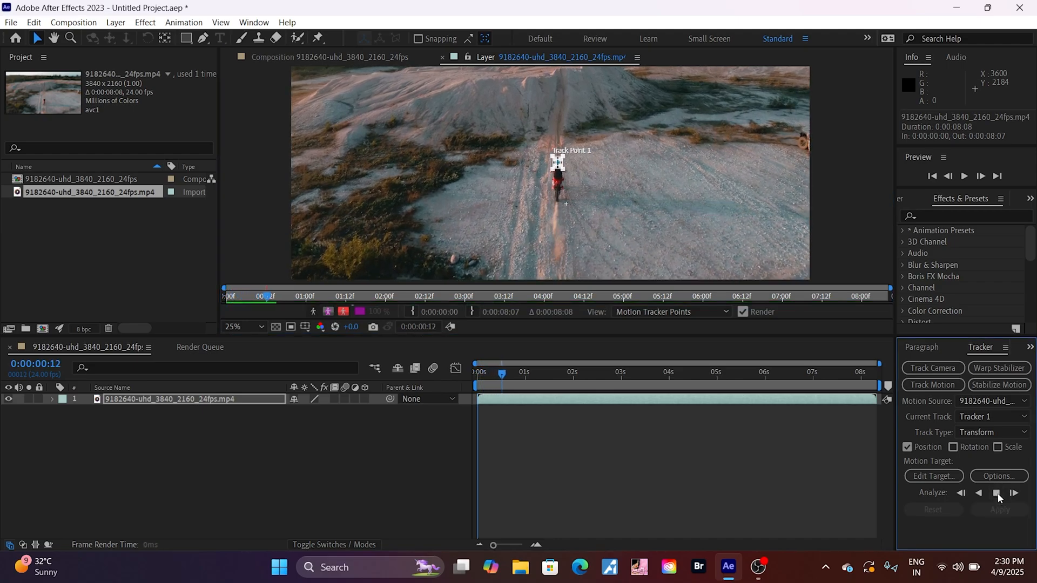
left_click(998, 493)
left_click(997, 494)
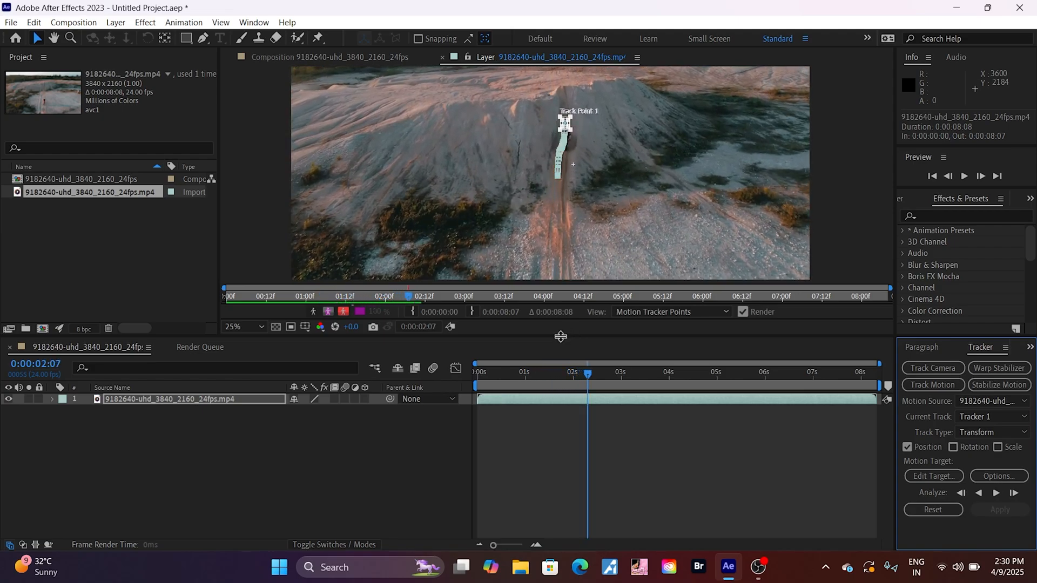
Play the clip past the tracked section in a larger viewer, and set the playhead to 0:00:02:13
left_click_drag(560, 336, 579, 481)
key("space")
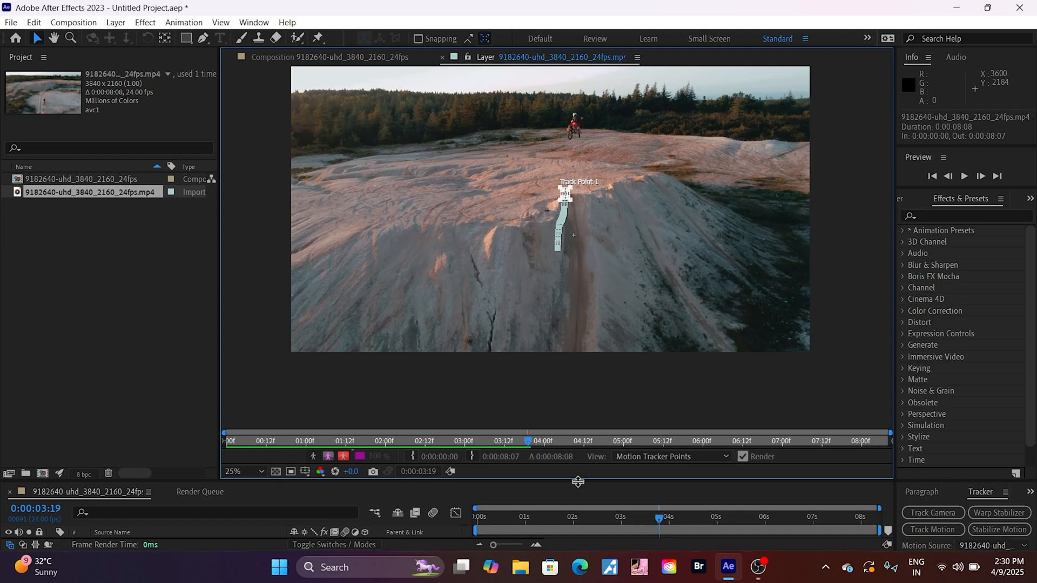
left_click_drag(659, 516, 600, 520)
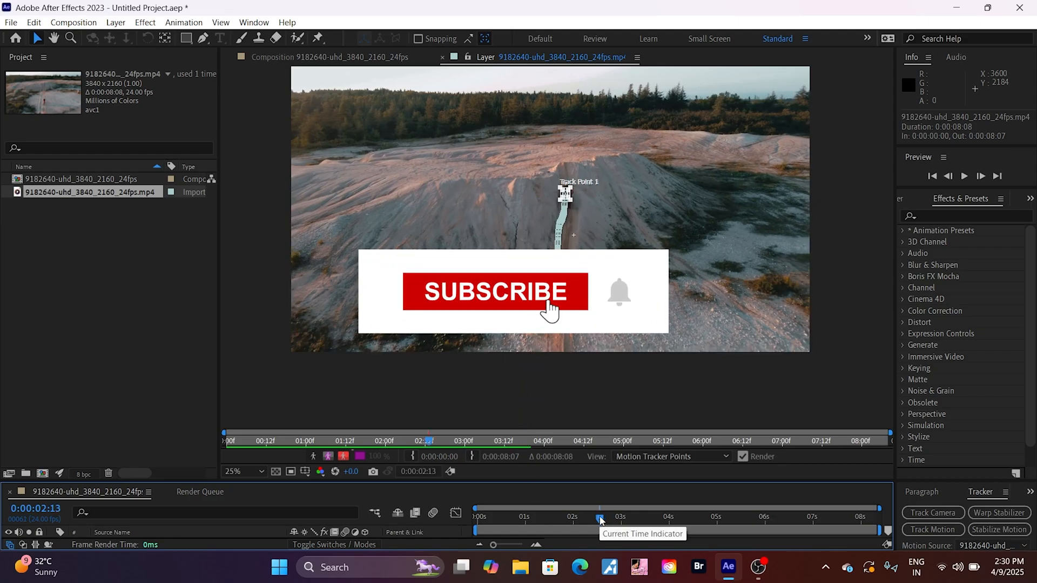
Move Track Point 1 up onto the rider's helmet at the current frame
key("period")
key("period")
key("period")
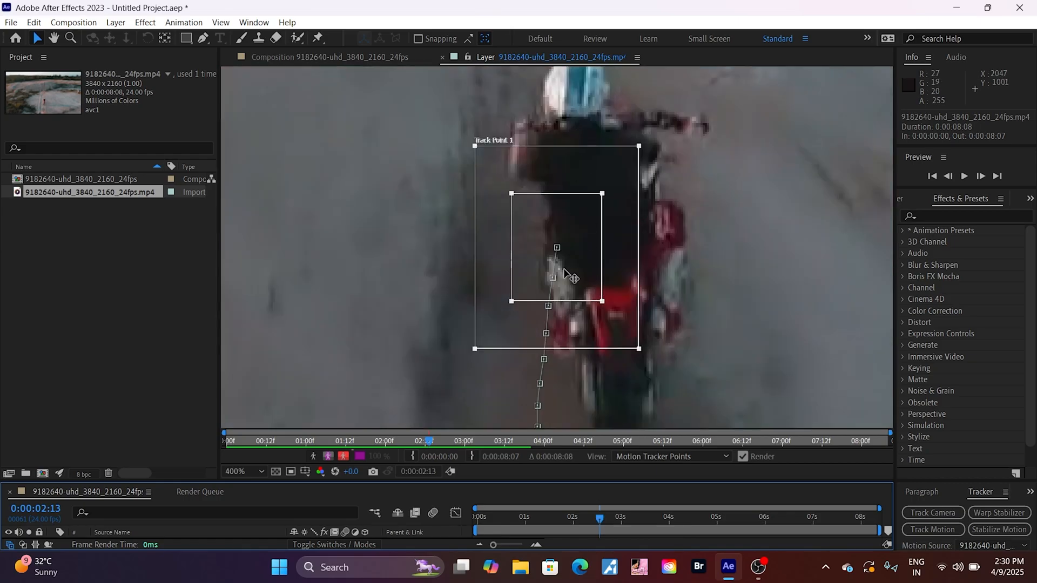
left_click(558, 249)
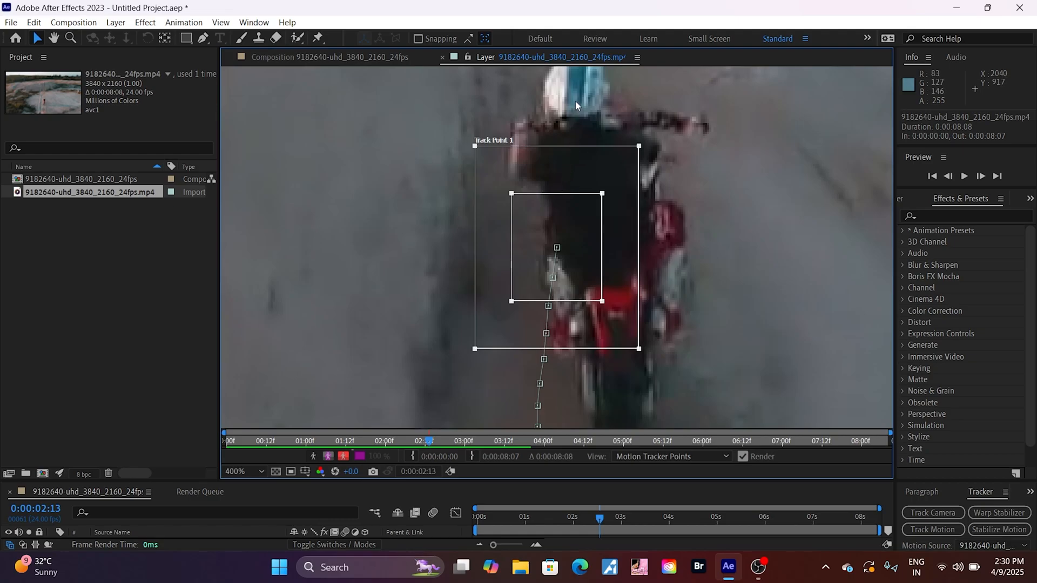
left_click_drag(558, 246, 585, 94)
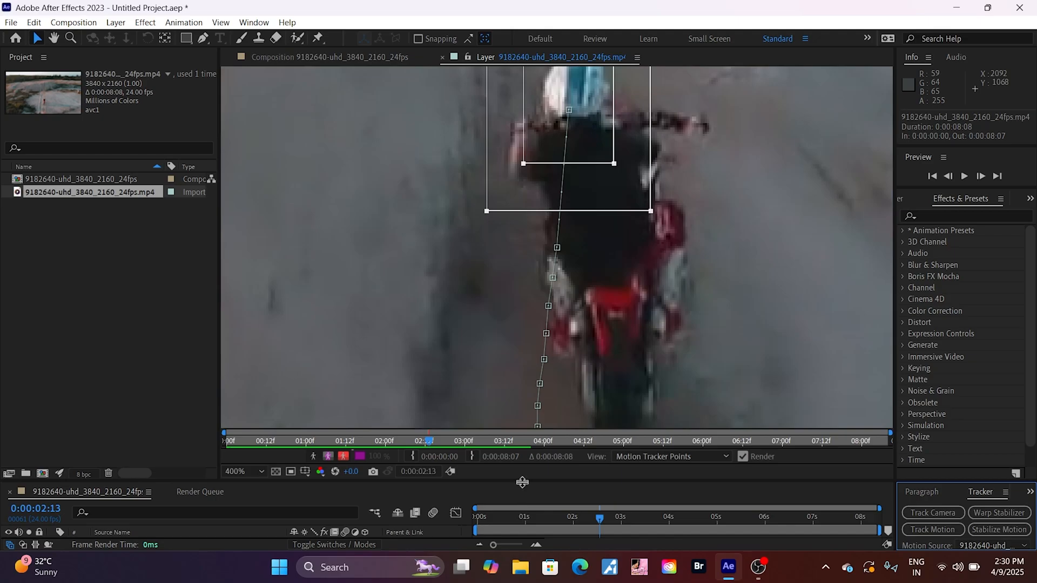
Analyze Track Point 1 forward from 0:00:02:13 to the end of the clip and return the playhead to the first frame
left_click_drag(521, 483, 525, 402)
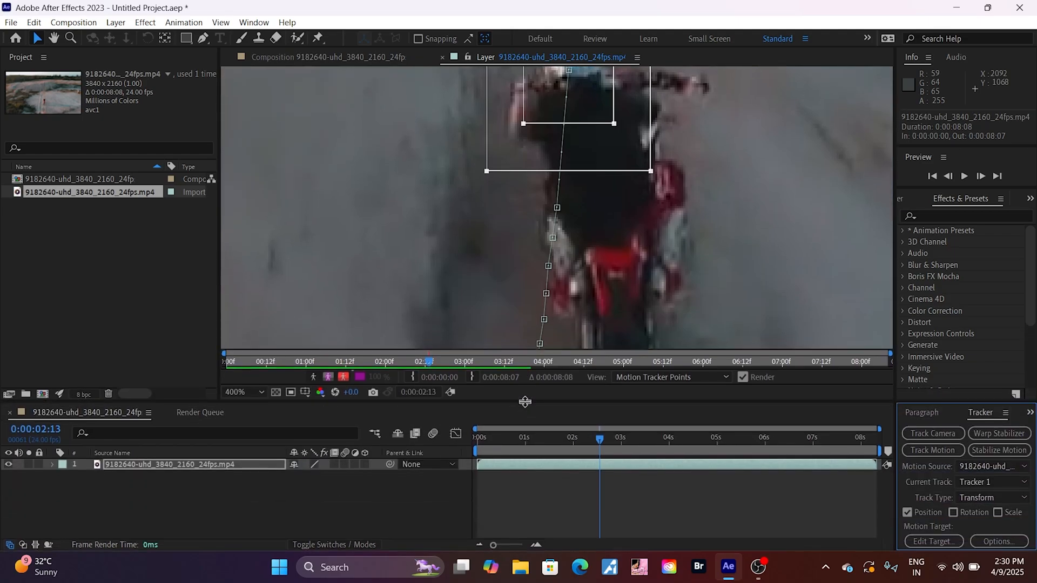
key("comma")
key("comma")
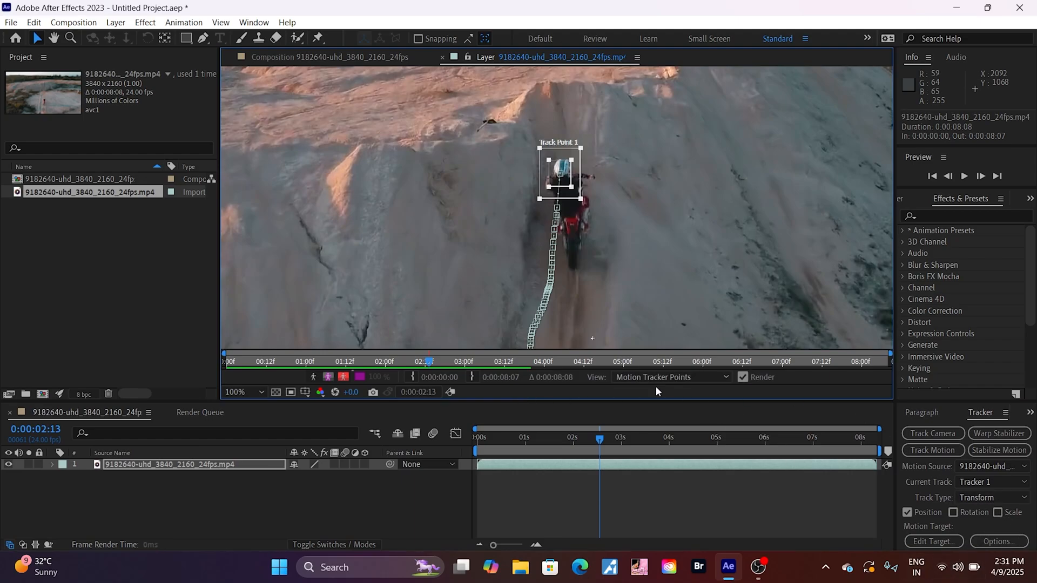
left_click_drag(622, 402, 619, 343)
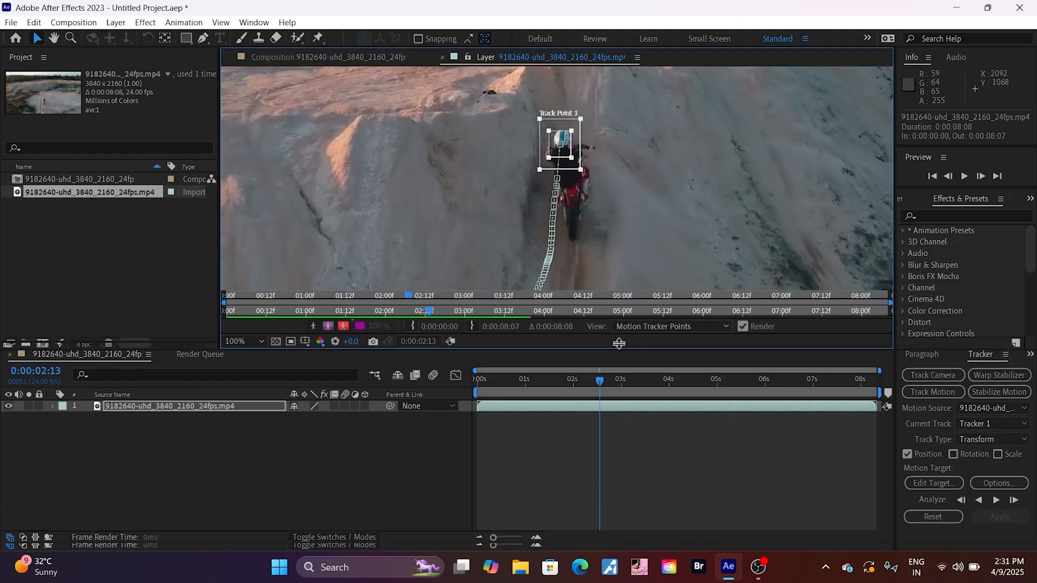
key("comma")
key("comma")
key("comma")
key("comma")
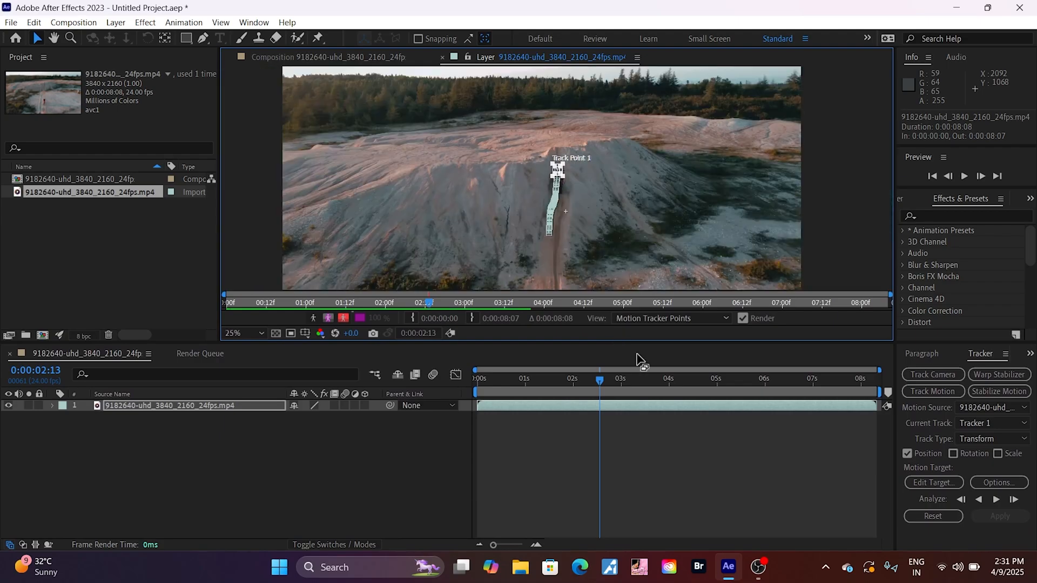
left_click(1014, 500)
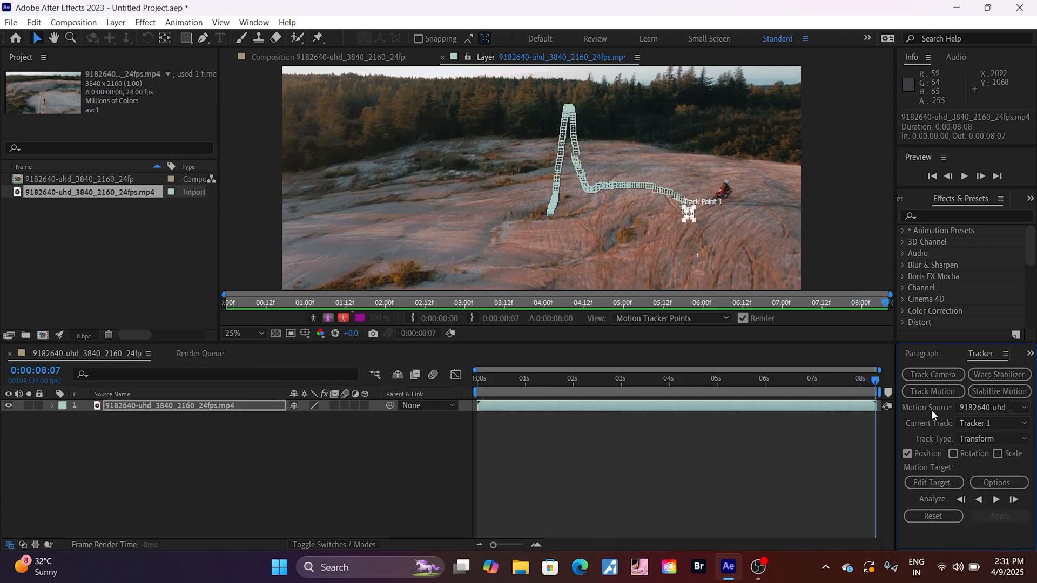
left_click_drag(876, 382, 436, 486)
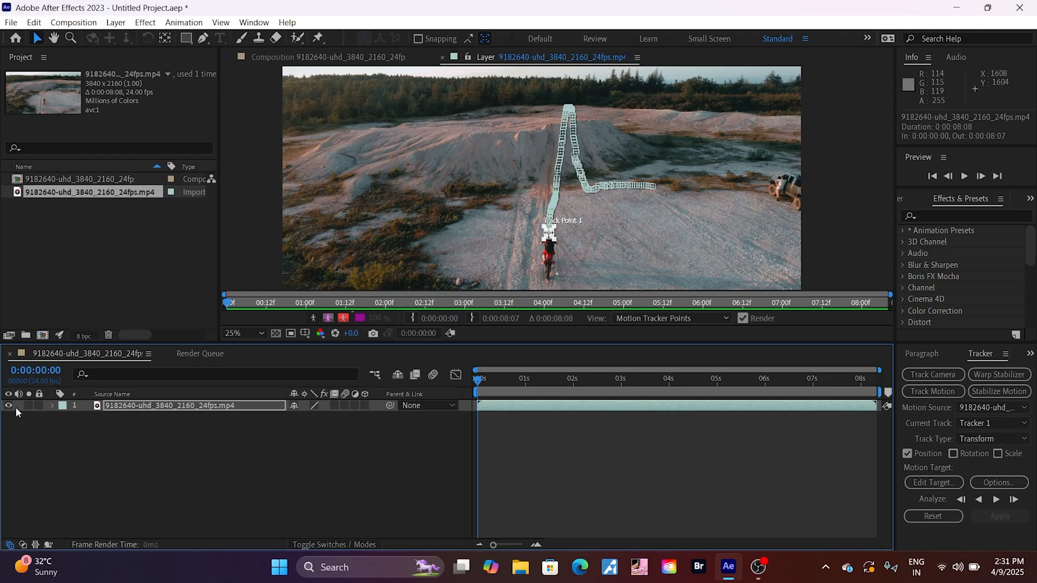
right_click(80, 430)
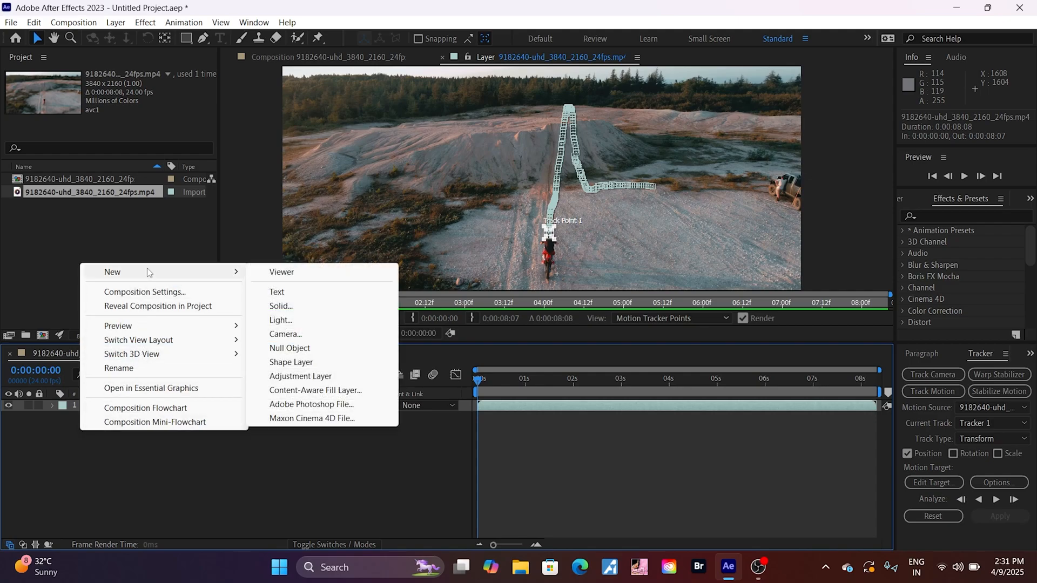
left_click(164, 491)
right_click(108, 446)
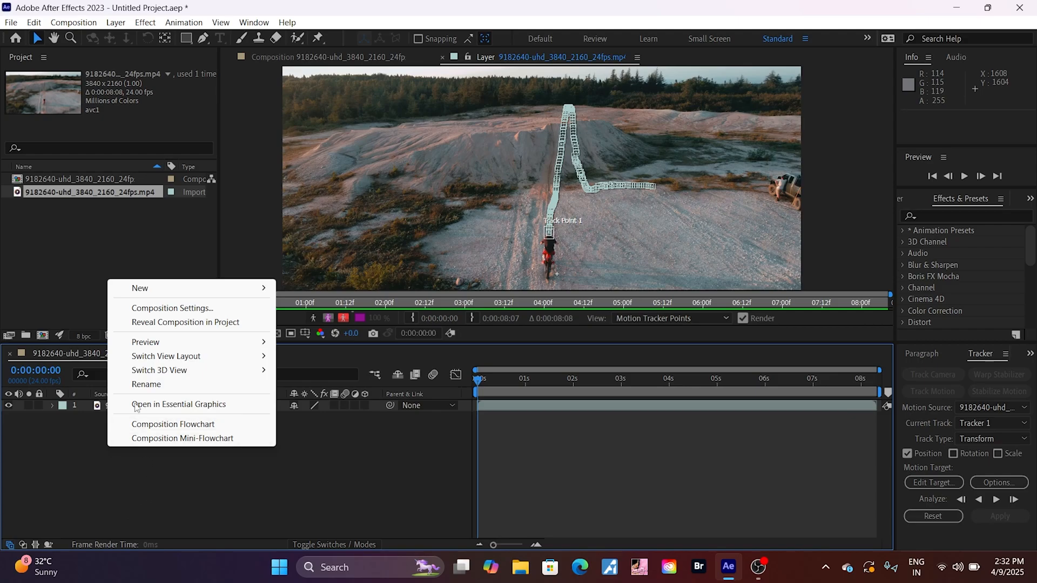
mouse_move(153, 294)
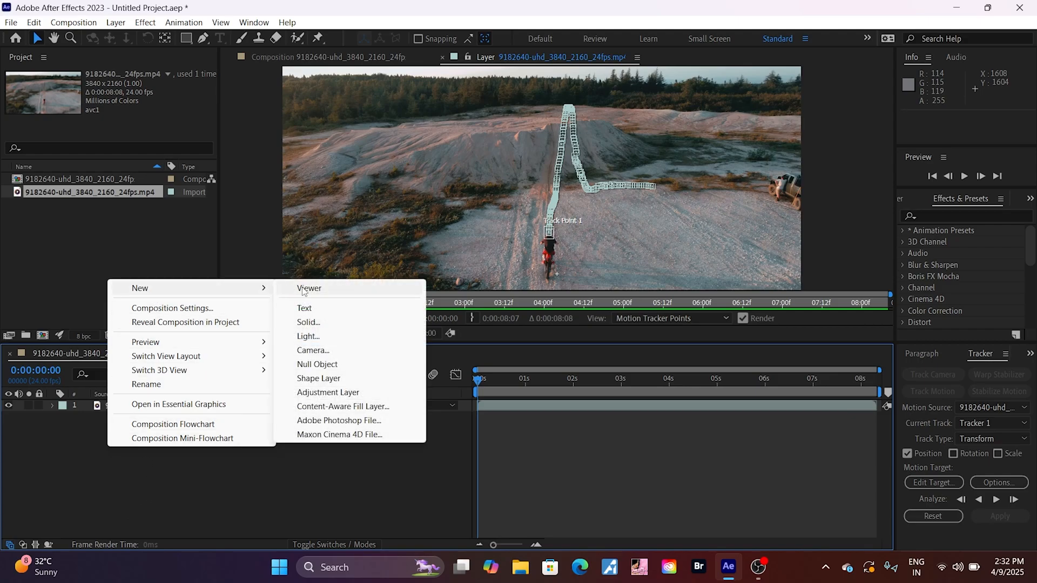
left_click(311, 319)
left_click(643, 396)
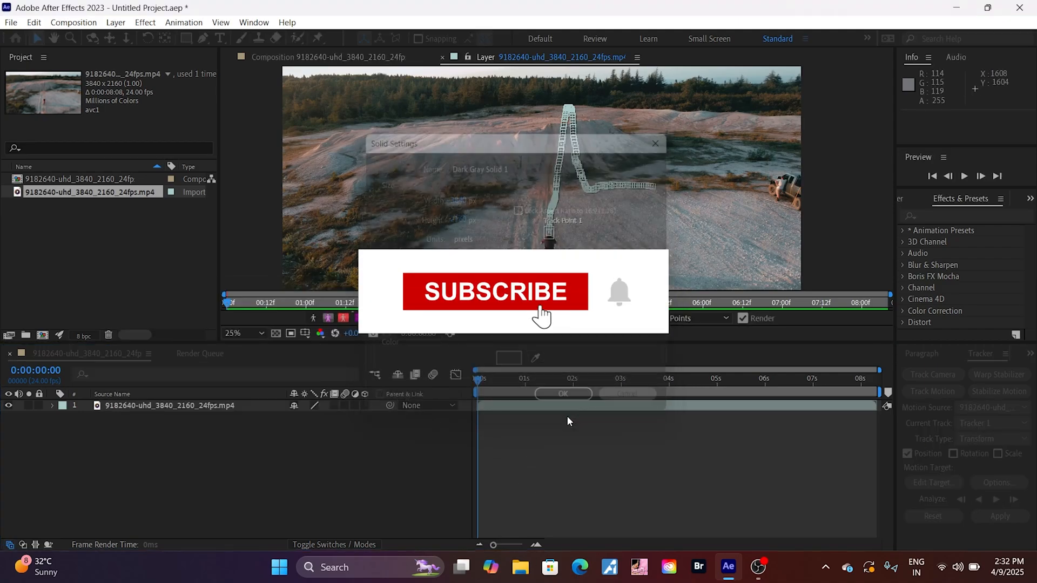
Add a null object layer to the composition
right_click(167, 494)
mouse_move(321, 335)
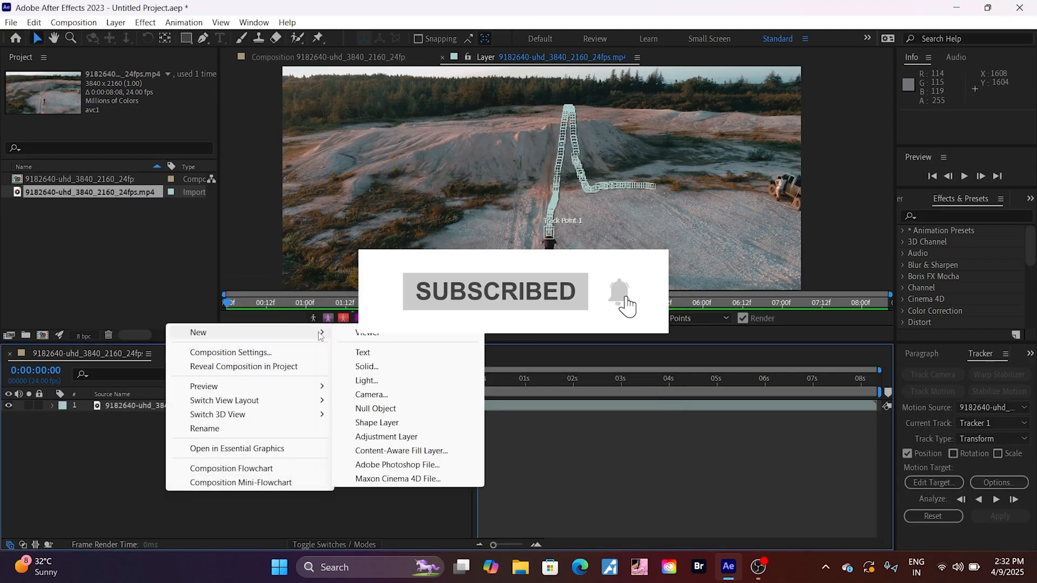
left_click(378, 409)
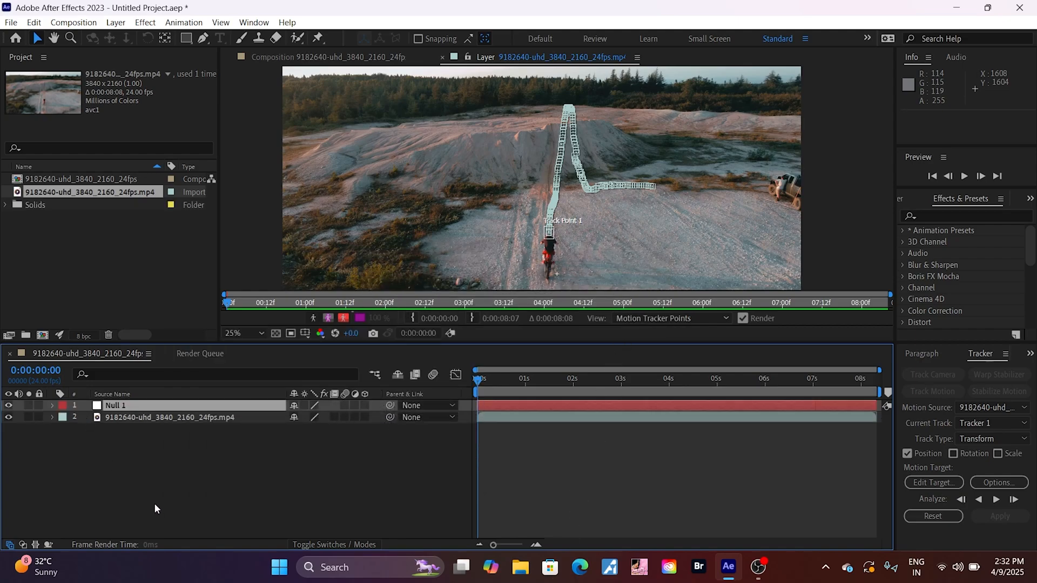
right_click(109, 449)
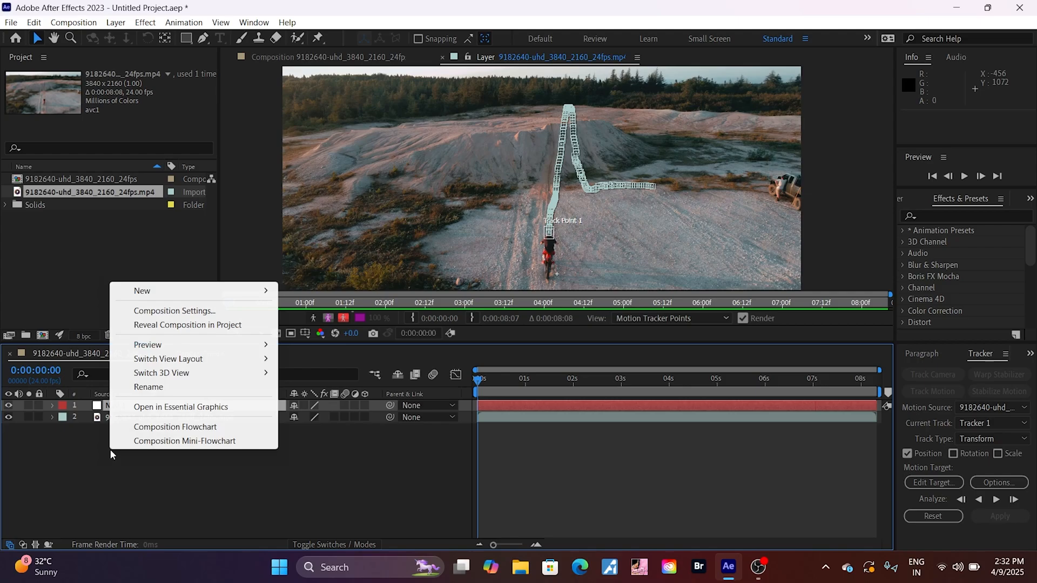
mouse_move(156, 286)
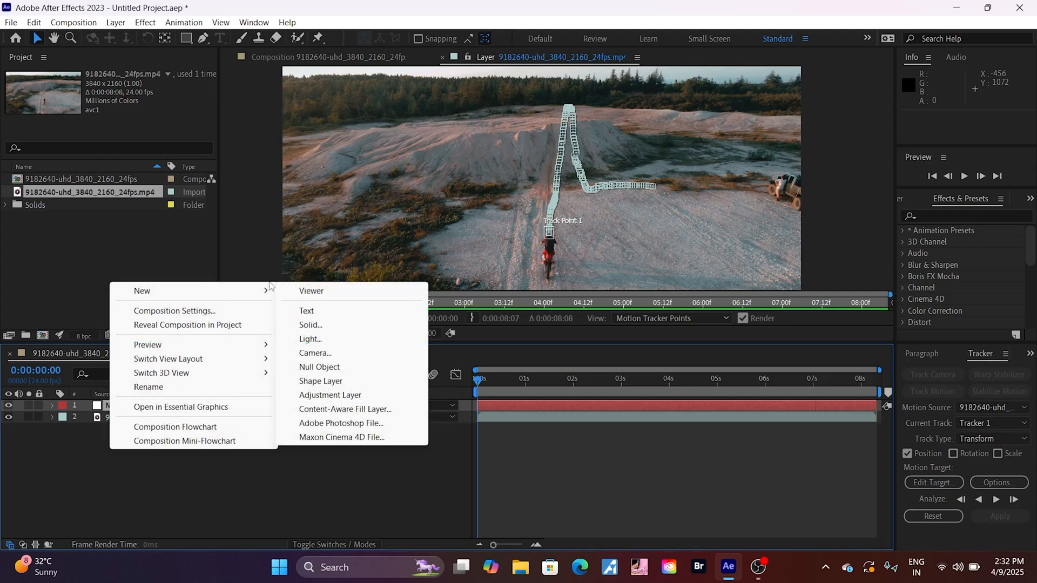
left_click(345, 477)
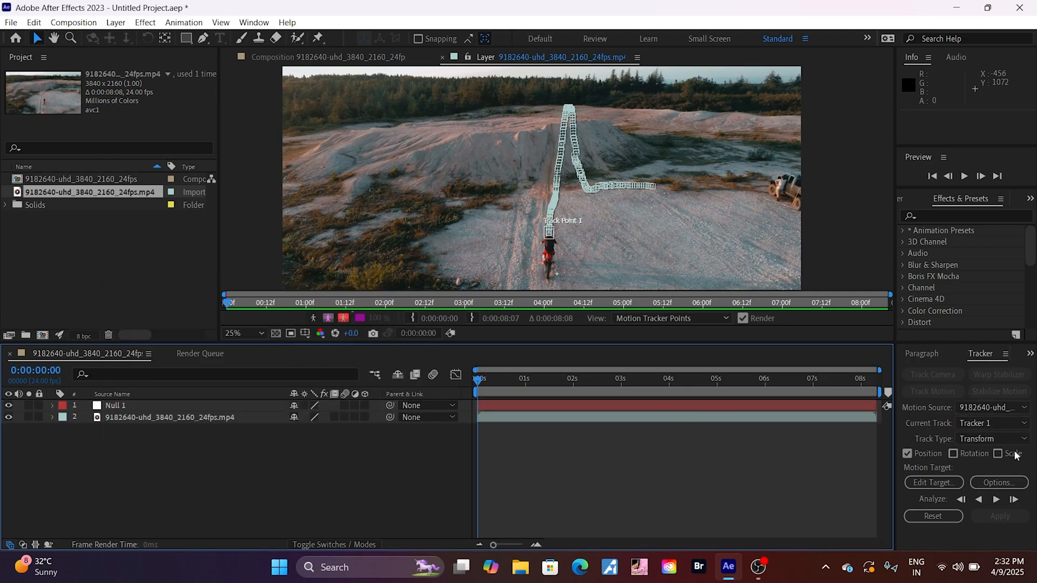
left_click(981, 420)
left_click(981, 420)
left_click(986, 440)
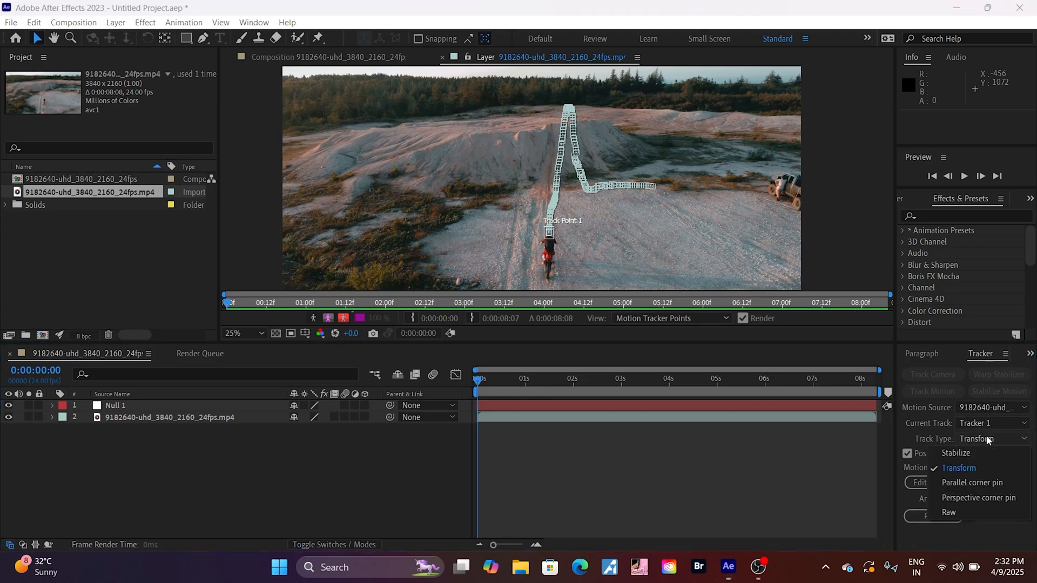
left_click(986, 439)
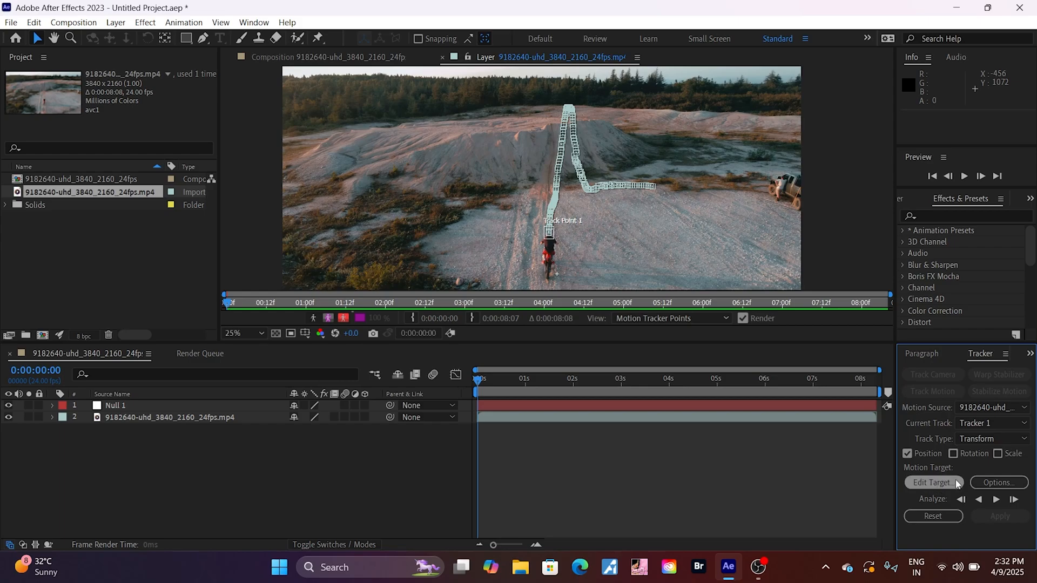
Set the null layer as the tracker's motion target and apply the tracking data in the X and Y dimensions
left_click(938, 482)
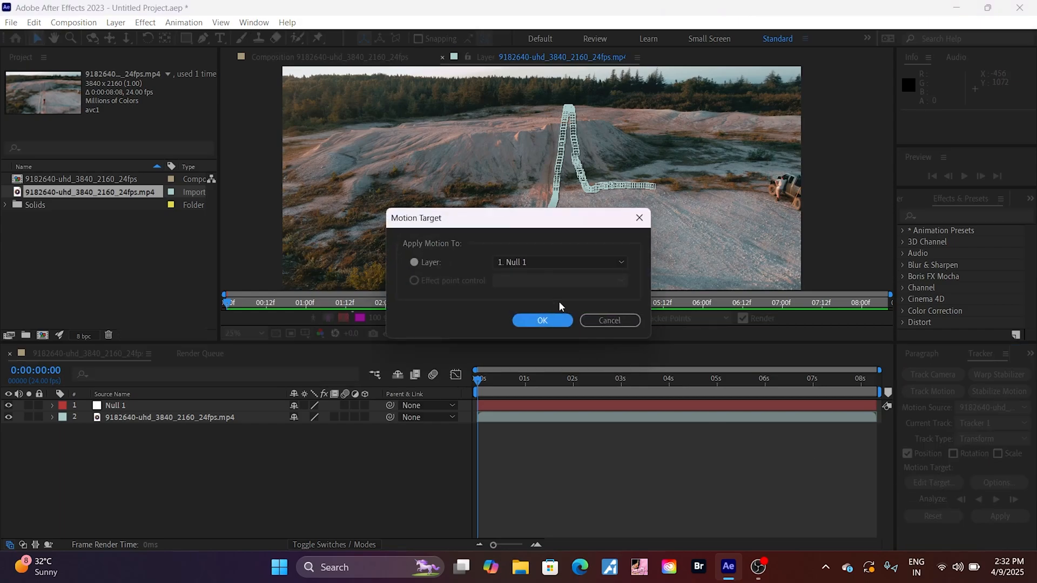
left_click(553, 264)
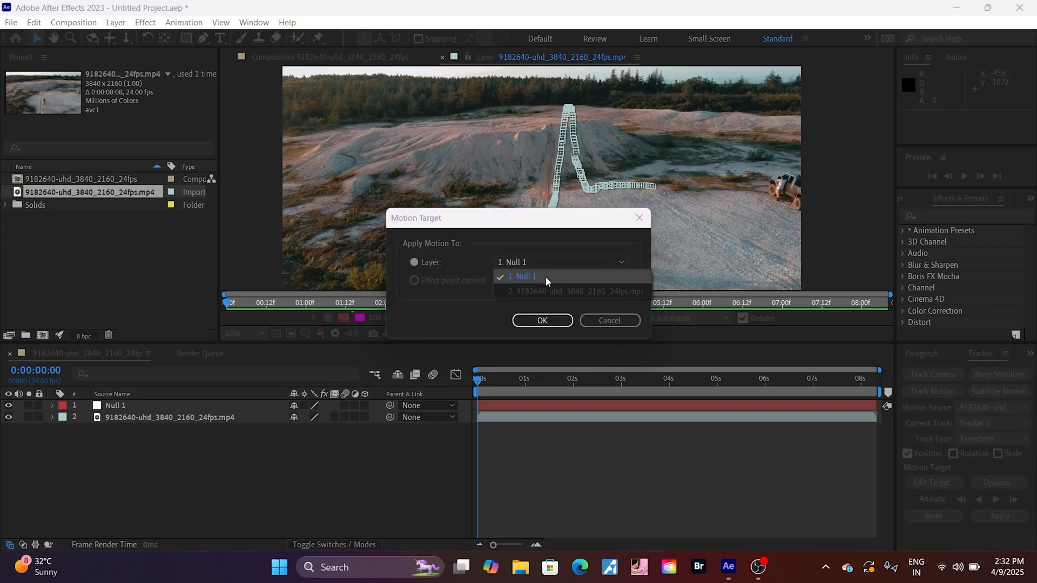
left_click(546, 277)
left_click(546, 318)
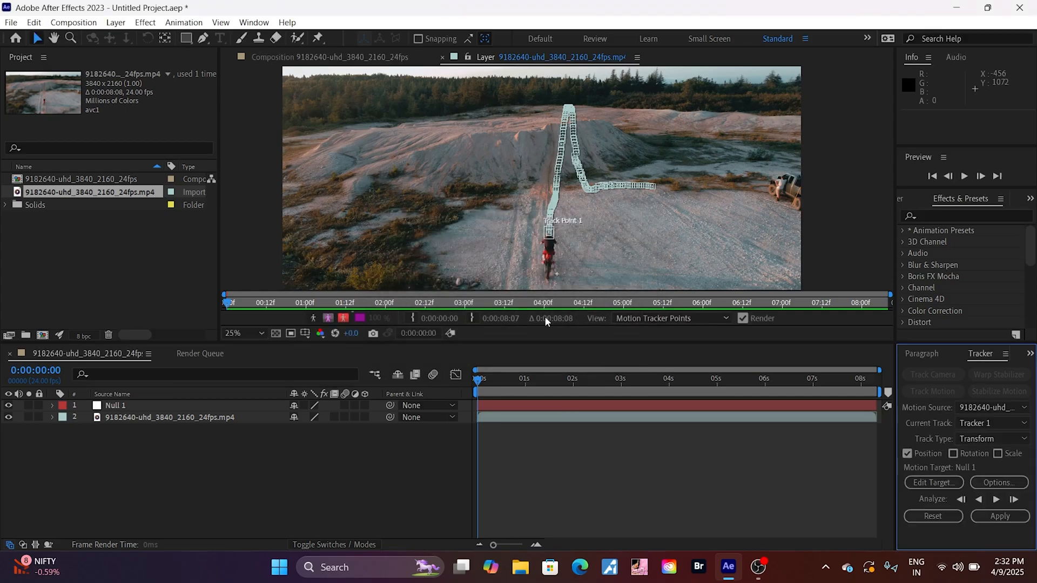
left_click(1001, 518)
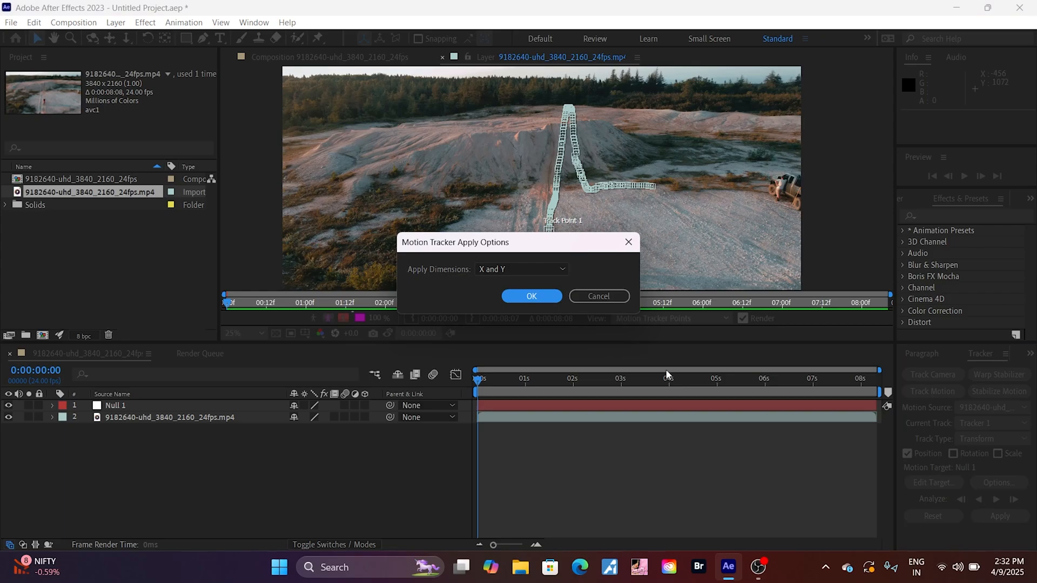
left_click(533, 296)
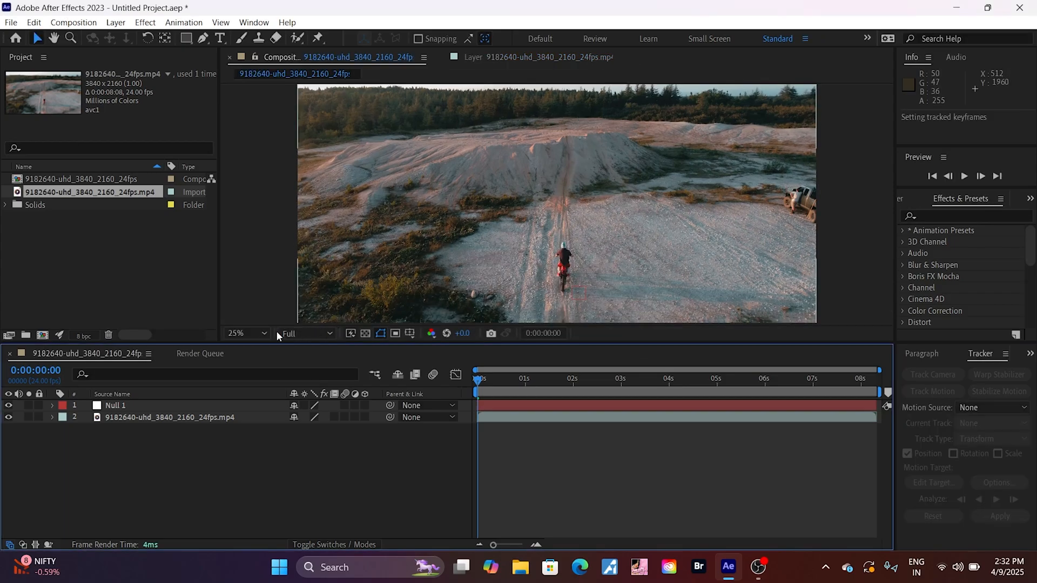
Create a text layer reading "motion tracking"
right_click(152, 477)
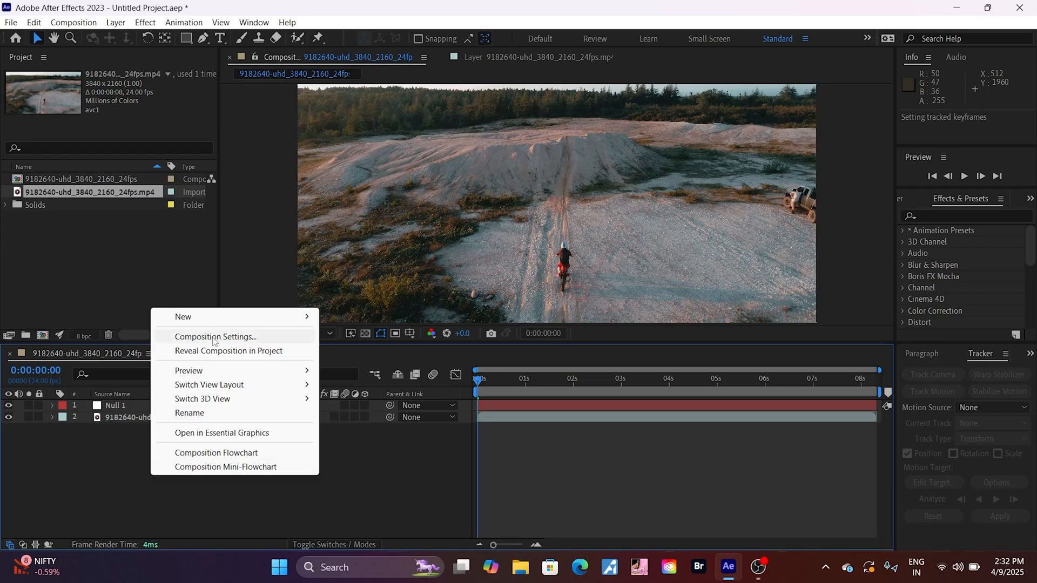
mouse_move(282, 318)
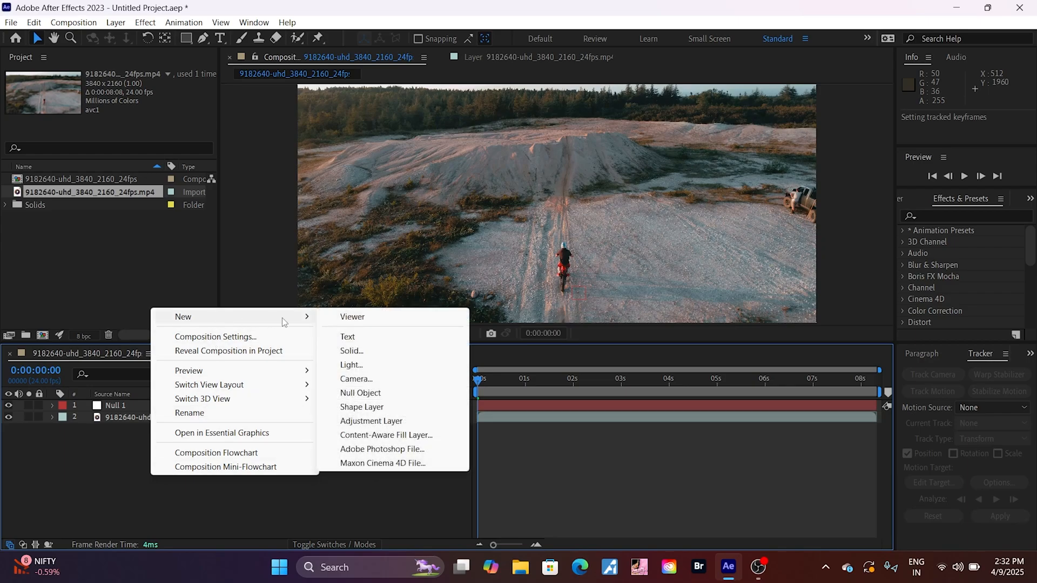
left_click(362, 339)
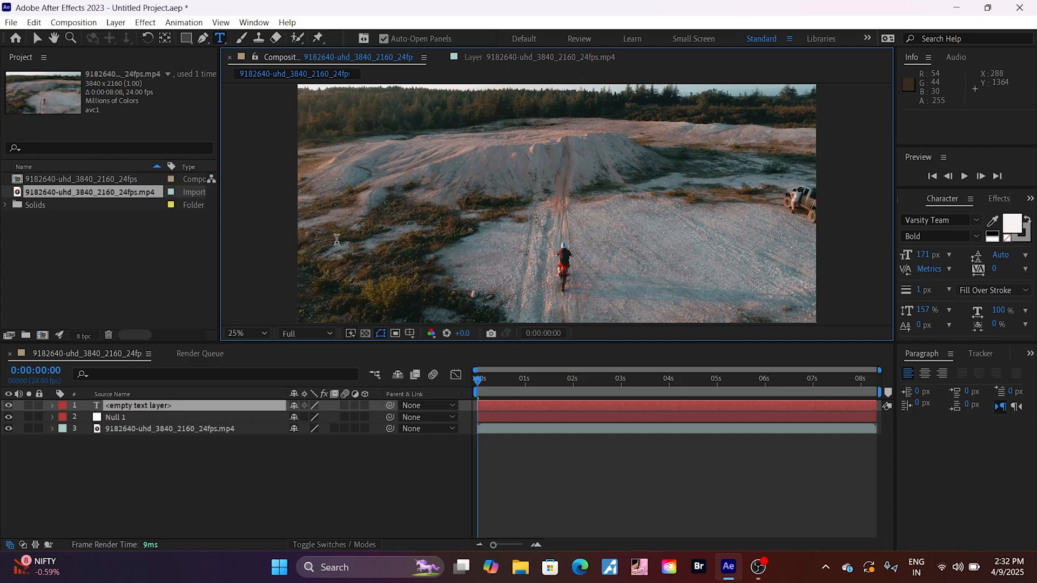
type("motio")
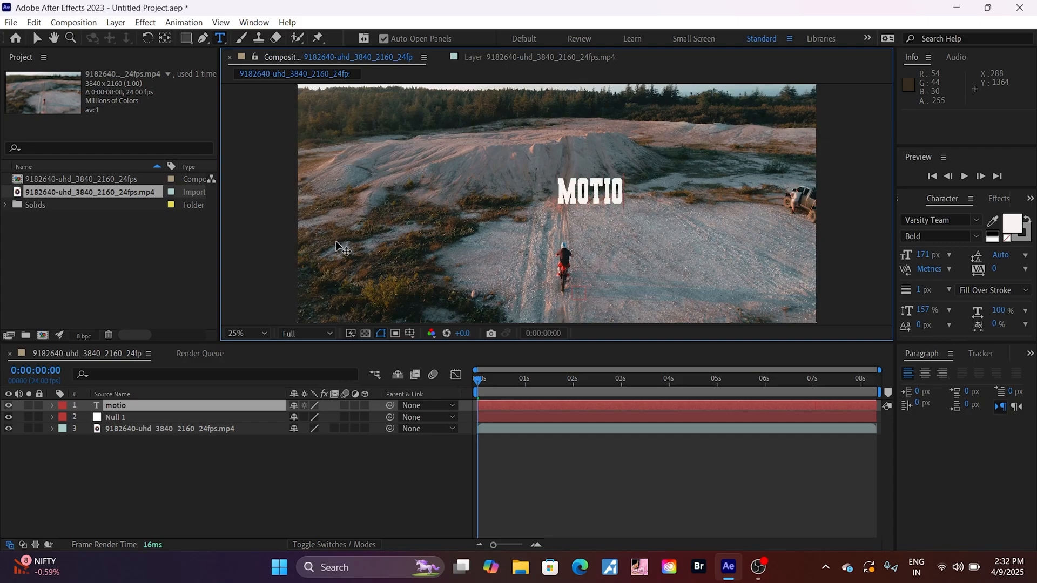
type("n trac")
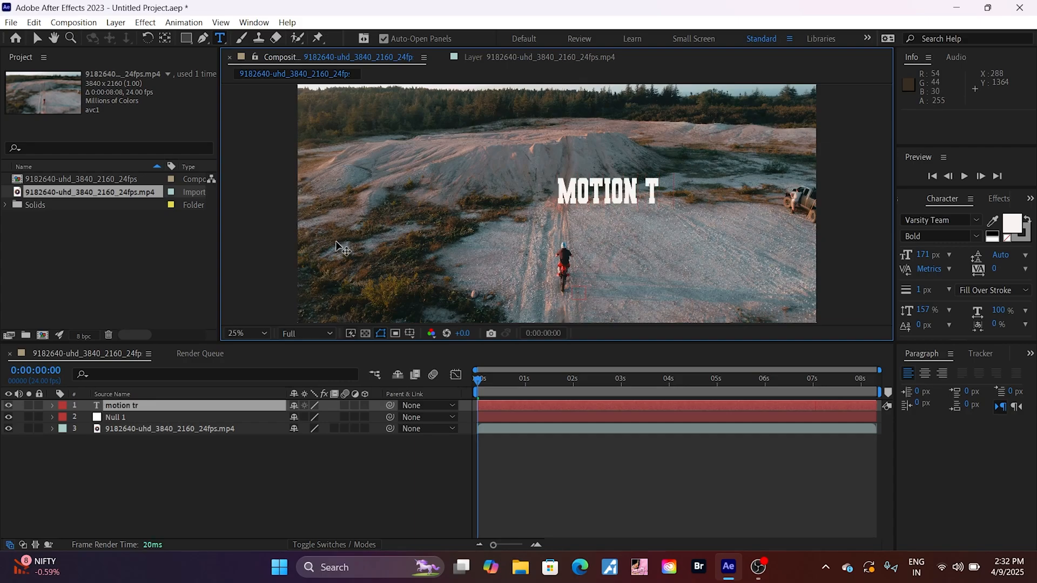
type("king")
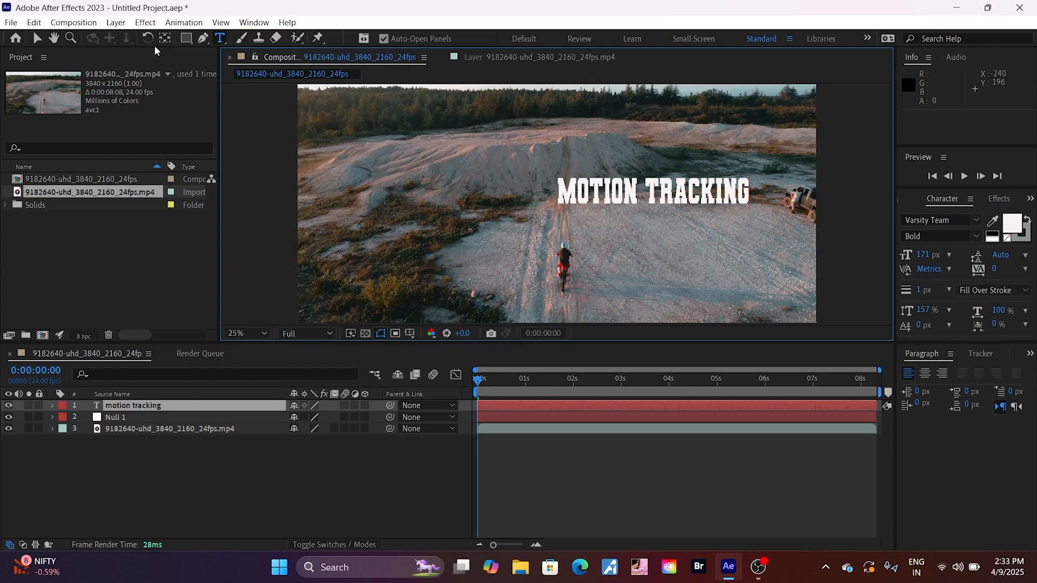
Move the text beside the rider to about position 356, 1616 and parent its layer to the null object
left_click(37, 38)
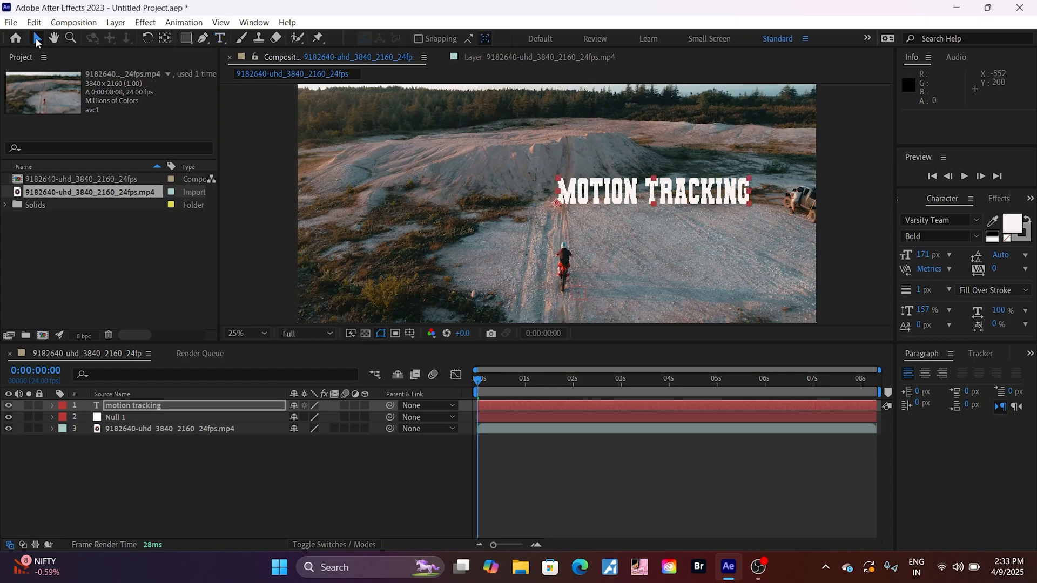
left_click_drag(631, 200, 423, 272)
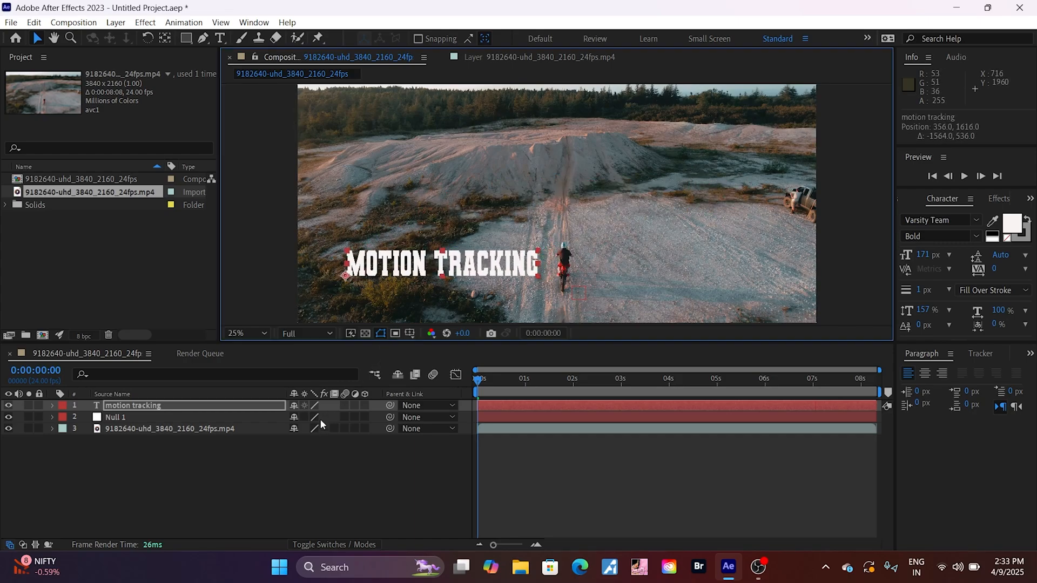
left_click(388, 404)
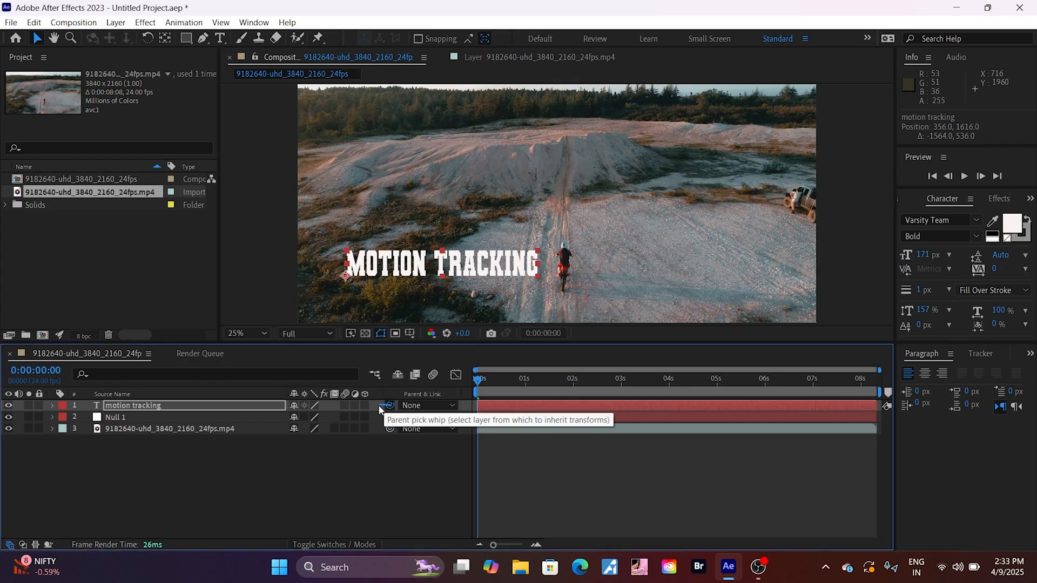
left_click_drag(381, 410, 255, 418)
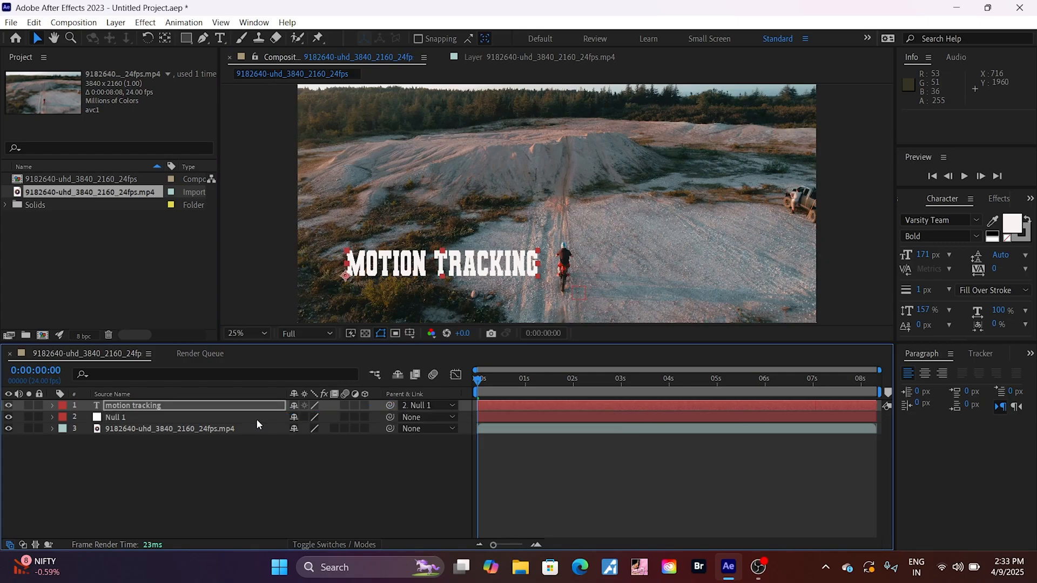
Play the composition in a slightly larger viewer to check how the text follows the rider, and return the playhead to the first frame
key("space")
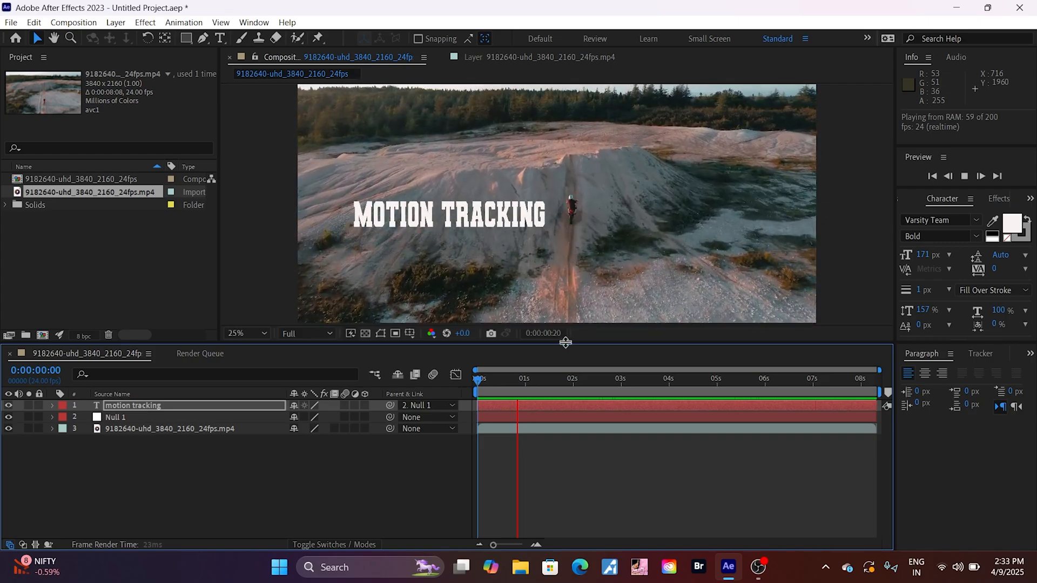
left_click_drag(565, 343, 584, 367)
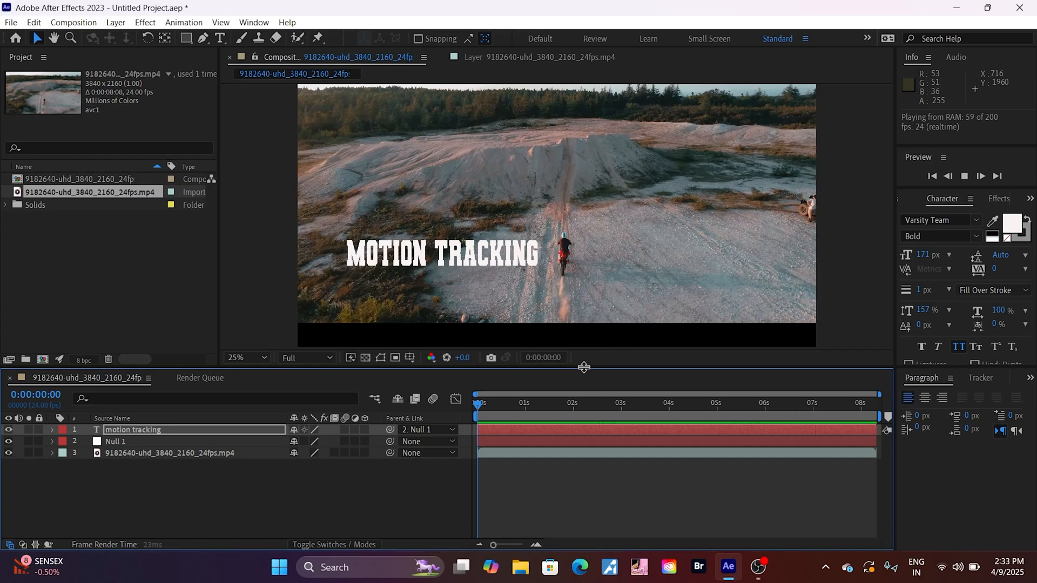
key("space")
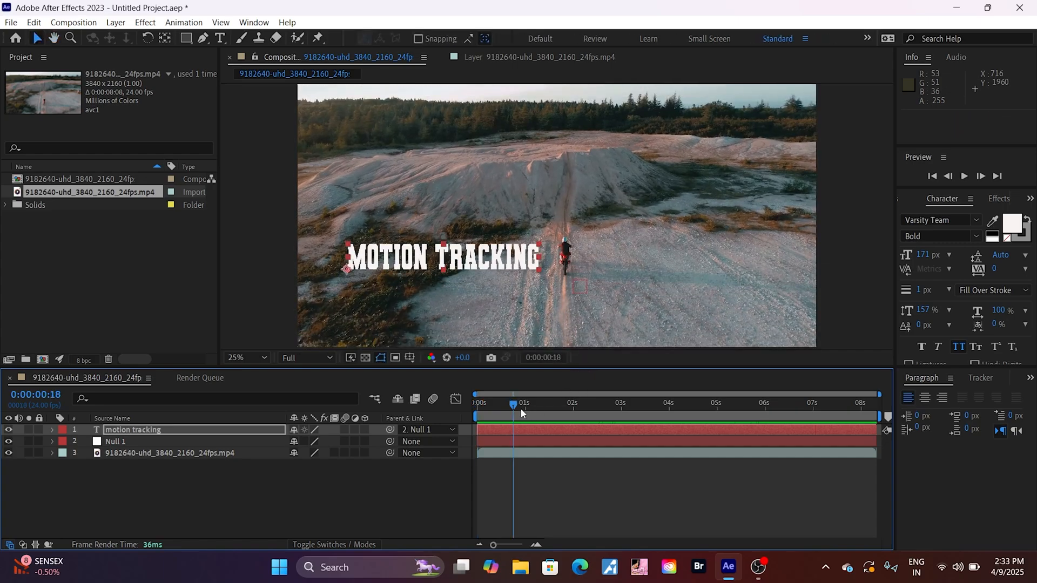
left_click_drag(513, 404, 465, 418)
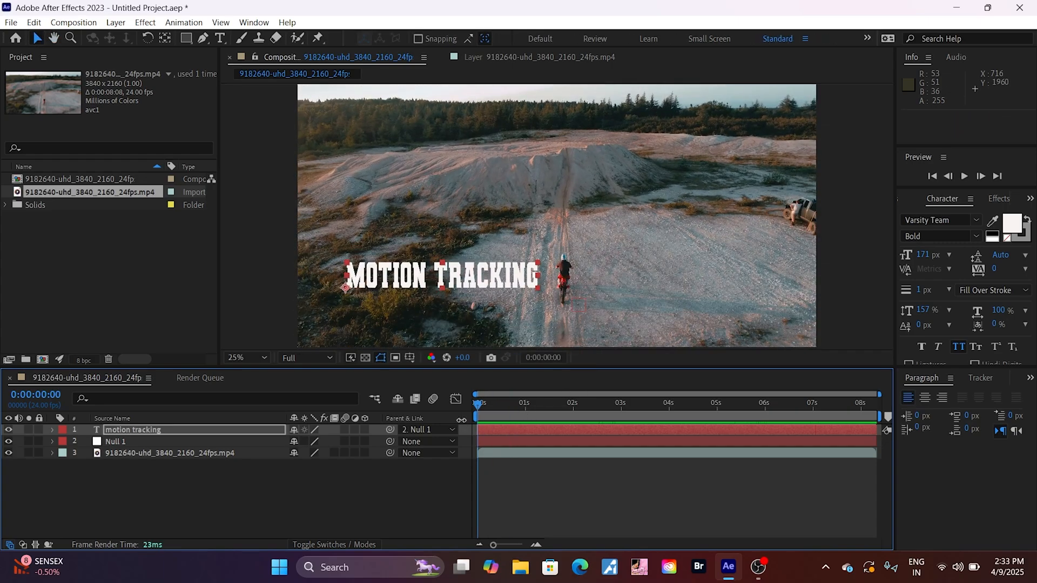